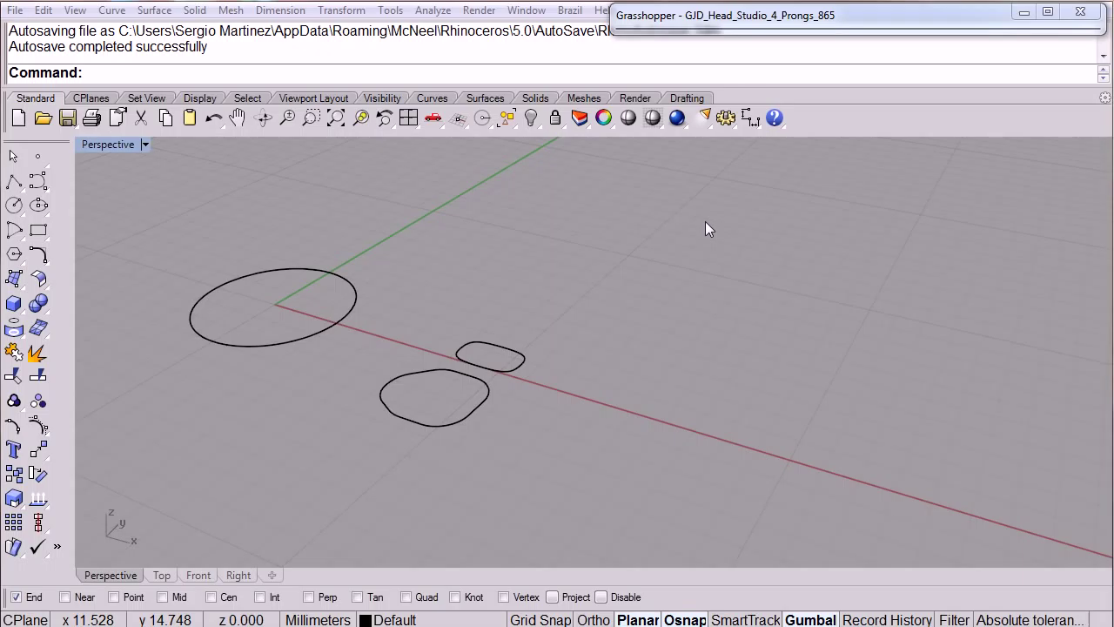
Examine the large round profile and the two smaller closed cross-section curves, selecting each one in turn
right_click_drag(525, 335, 579, 351, "shift")
scroll(371, 363, "up", 3)
scroll(364, 342, "down", 2)
right_click_drag(394, 349, 385, 319)
left_click(385, 318)
mouse_move(398, 368)
right_mouse_down()
mouse_move(505, 328)
mouse_move(403, 385)
mouse_move(392, 357)
right_mouse_up()
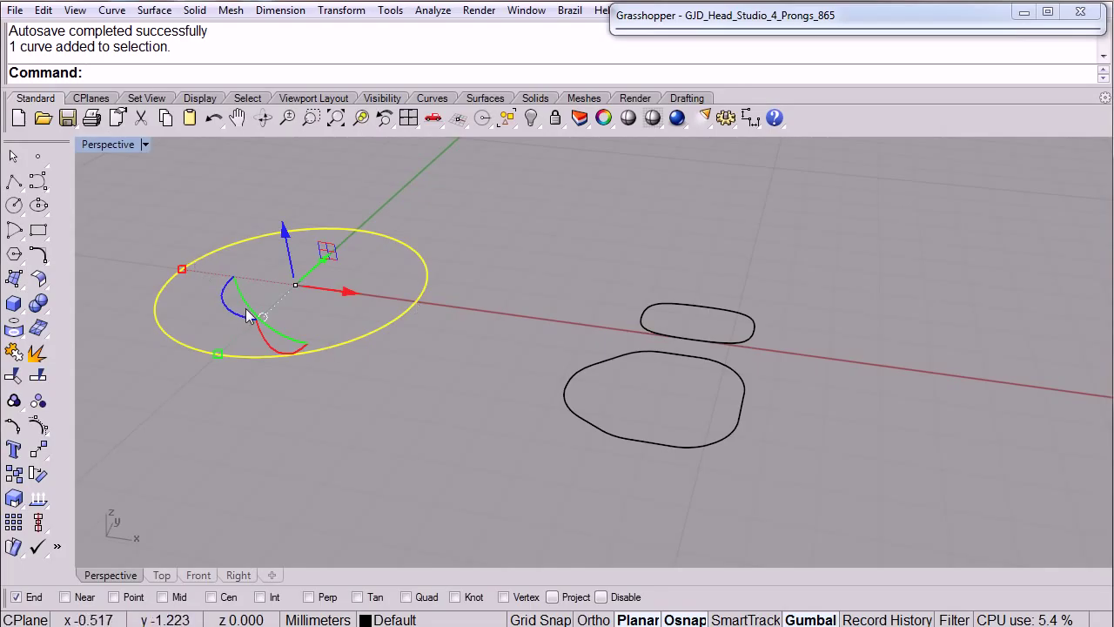
scroll(248, 316, "down", 2)
left_click(407, 379)
left_click(518, 401)
right_click_drag(525, 409, 477, 372)
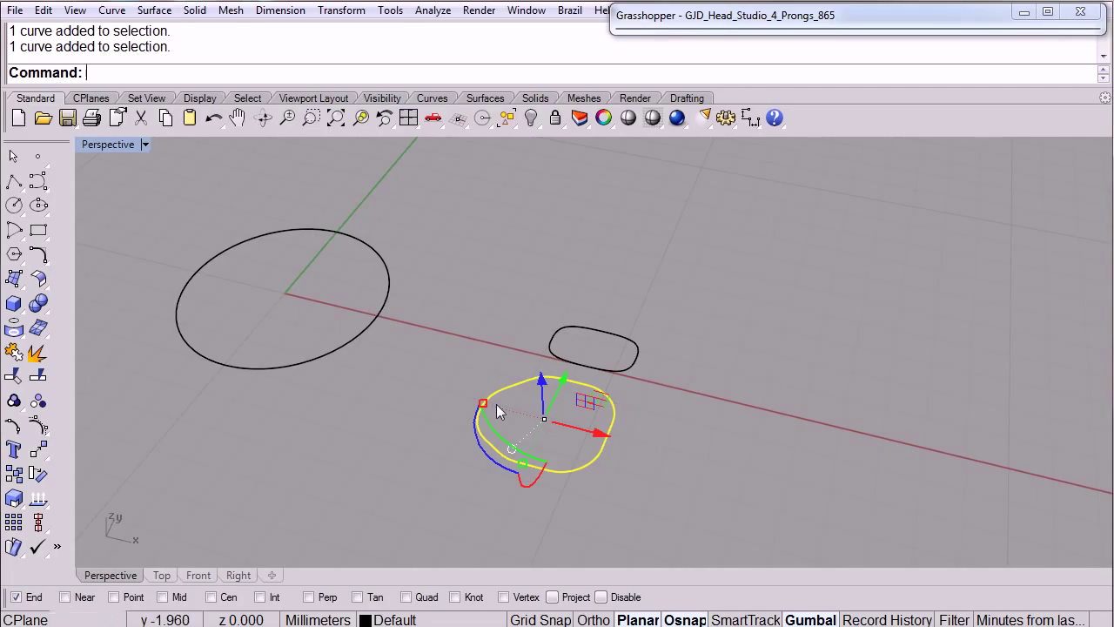
left_click(549, 351)
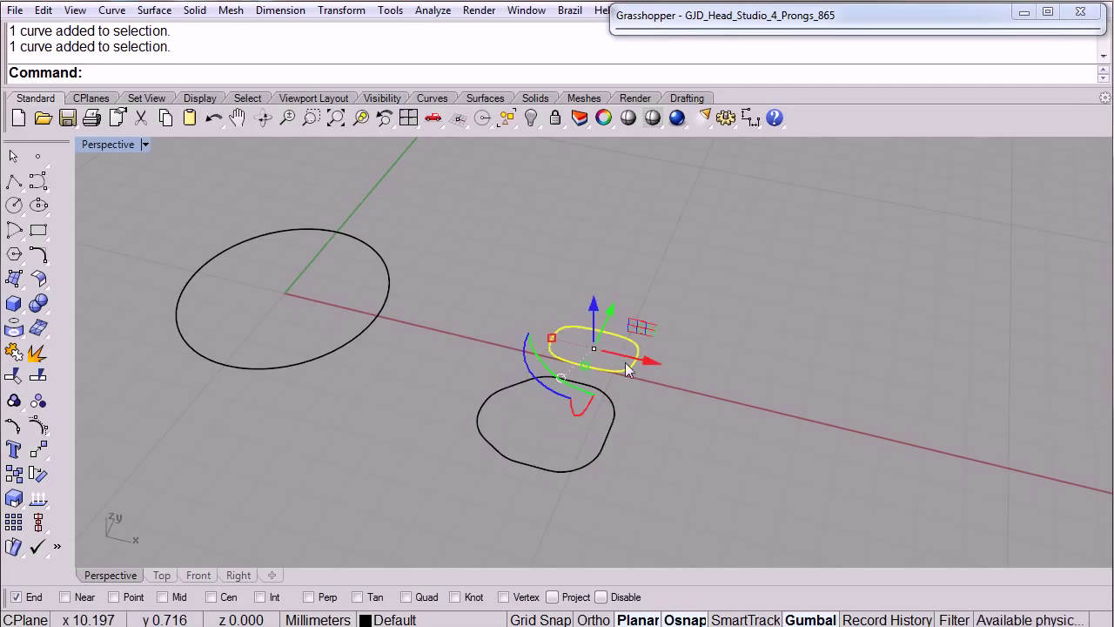
left_click(487, 314)
right_click_drag(491, 315, 396, 300)
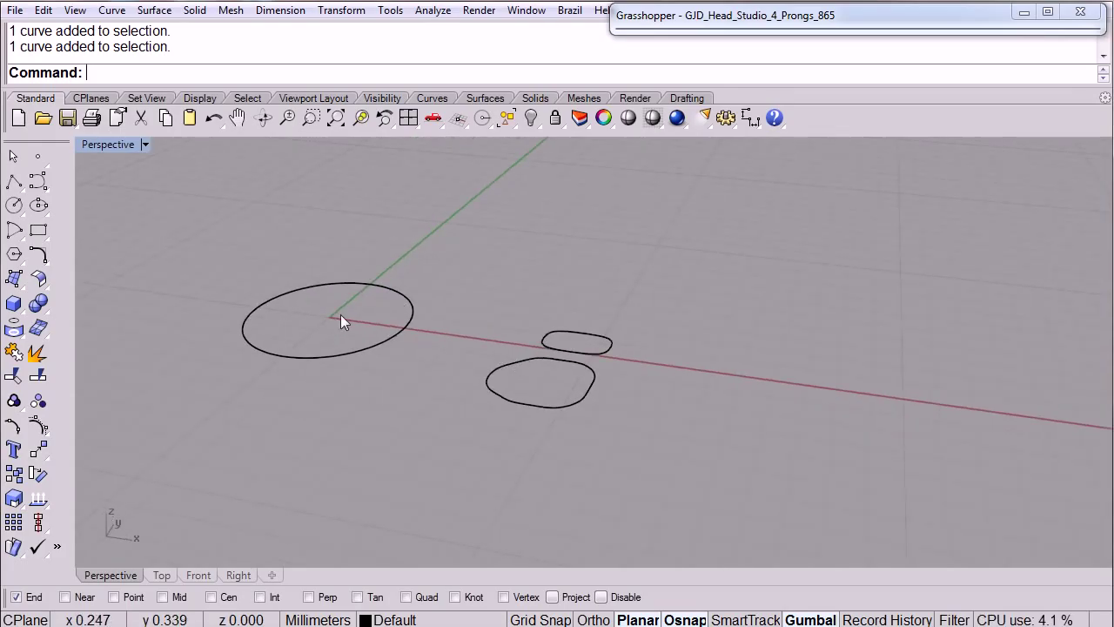
right_click_drag(512, 308, 549, 360)
Switch to Grasshopper and reference the large round curve as the single curve for "Select The Round 2D Profile"
double_click(735, 30)
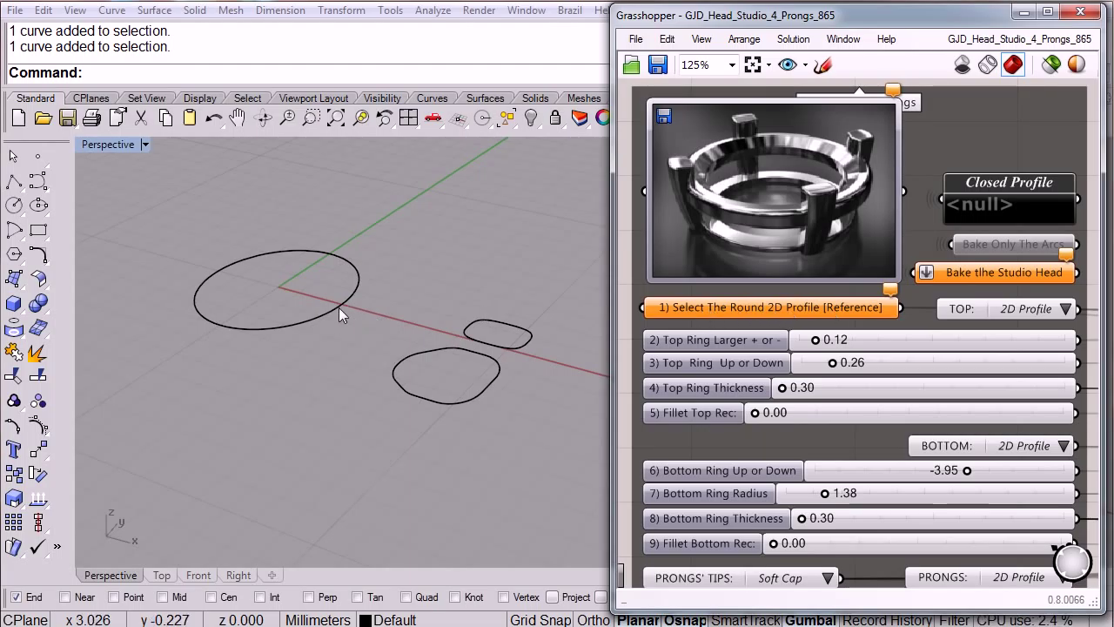
right_click(716, 309)
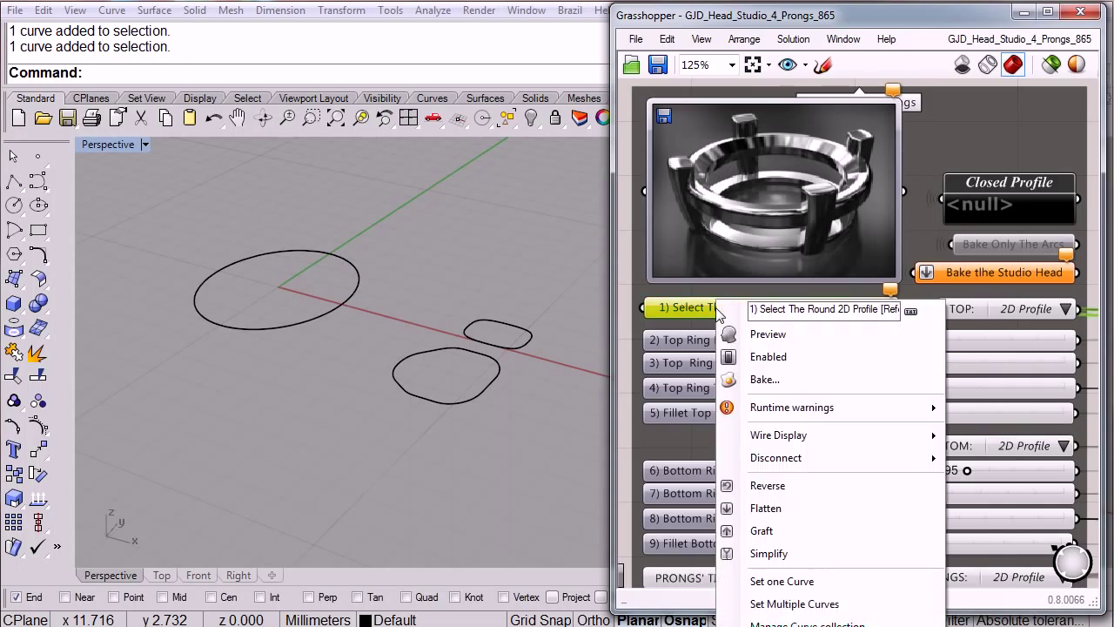
left_click(788, 581)
left_click(278, 328)
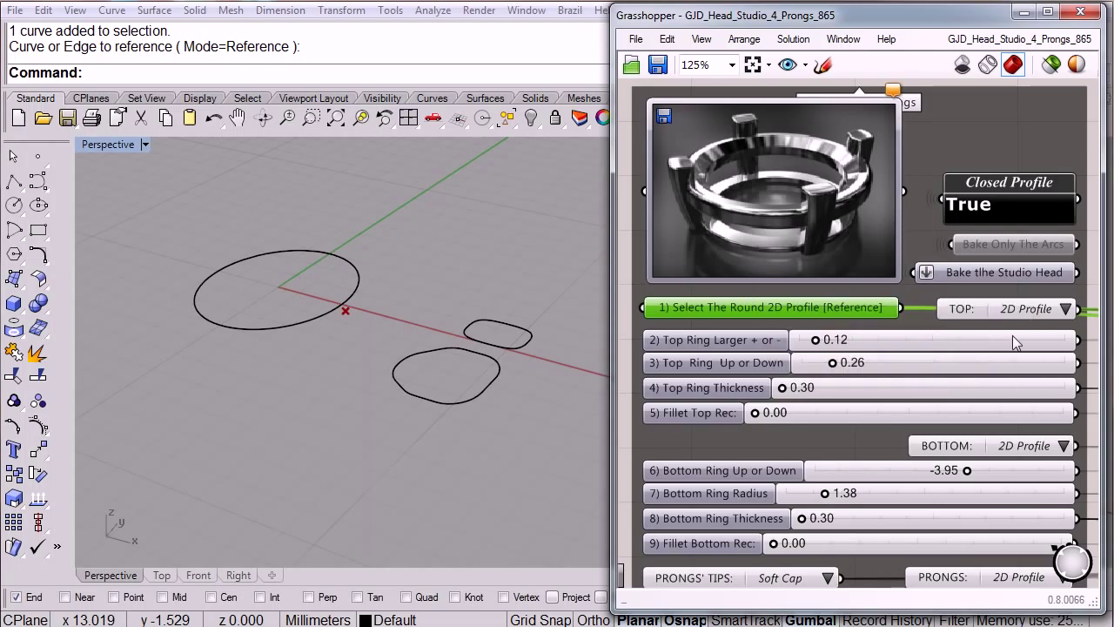
Assign the larger of the two small closed curves as the #1 2D cross section for the top section
scroll(637, 445, "down", 3)
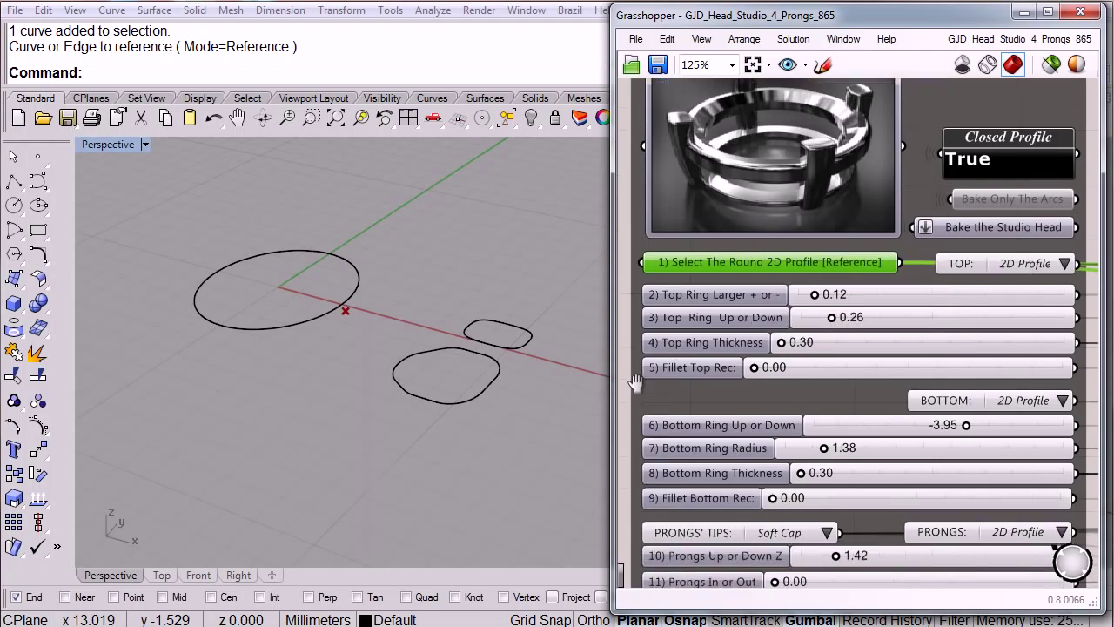
scroll(641, 487, "down", 4)
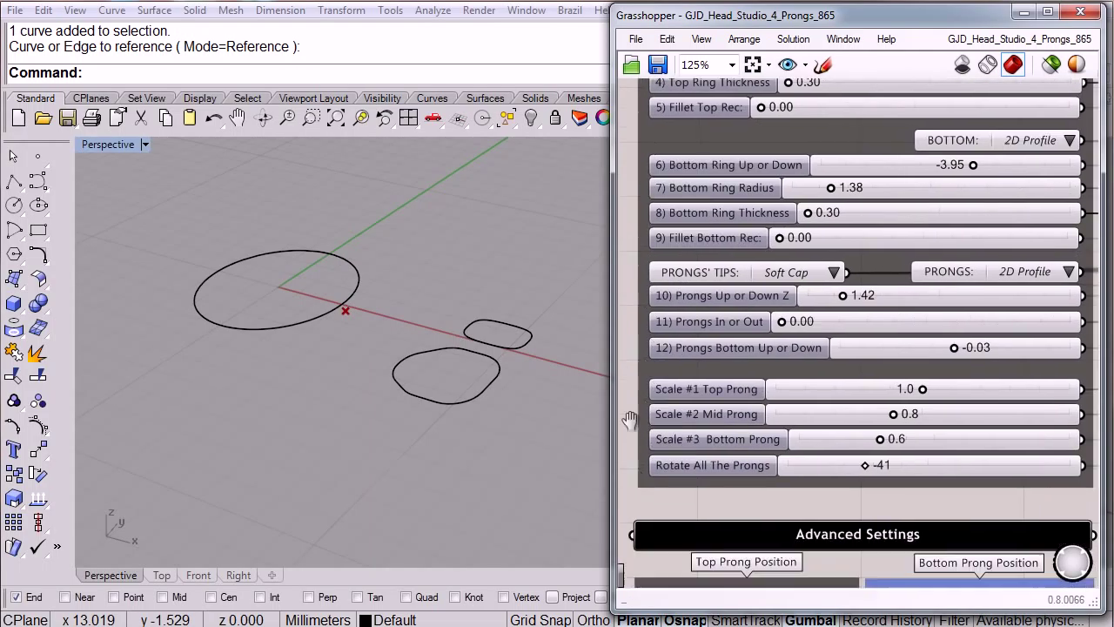
scroll(640, 489, "down", 4)
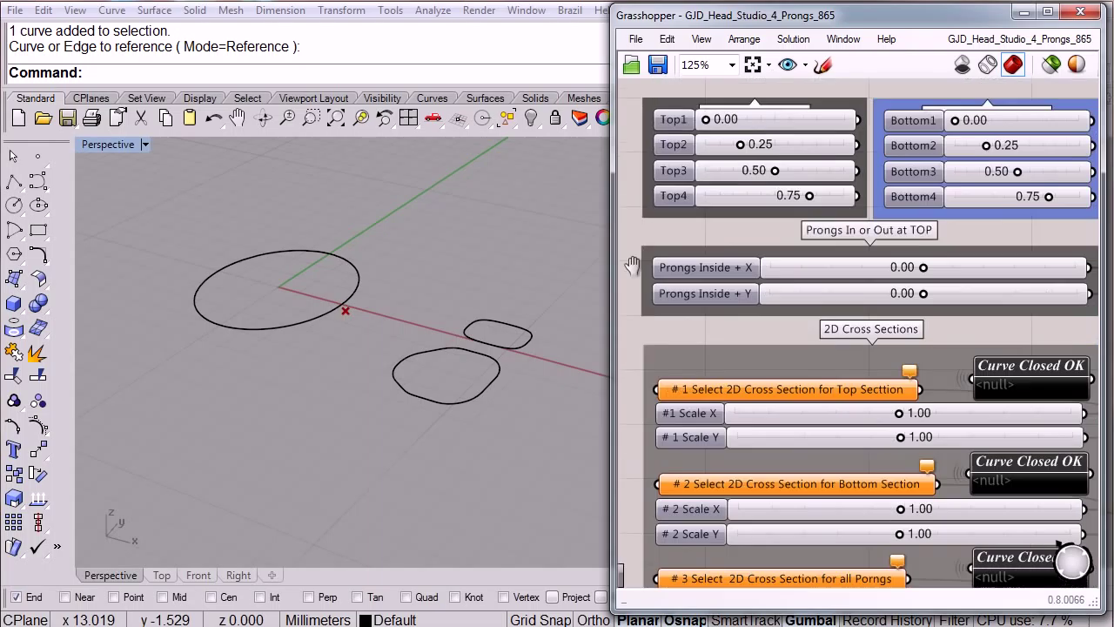
right_click_drag(629, 440, 625, 335)
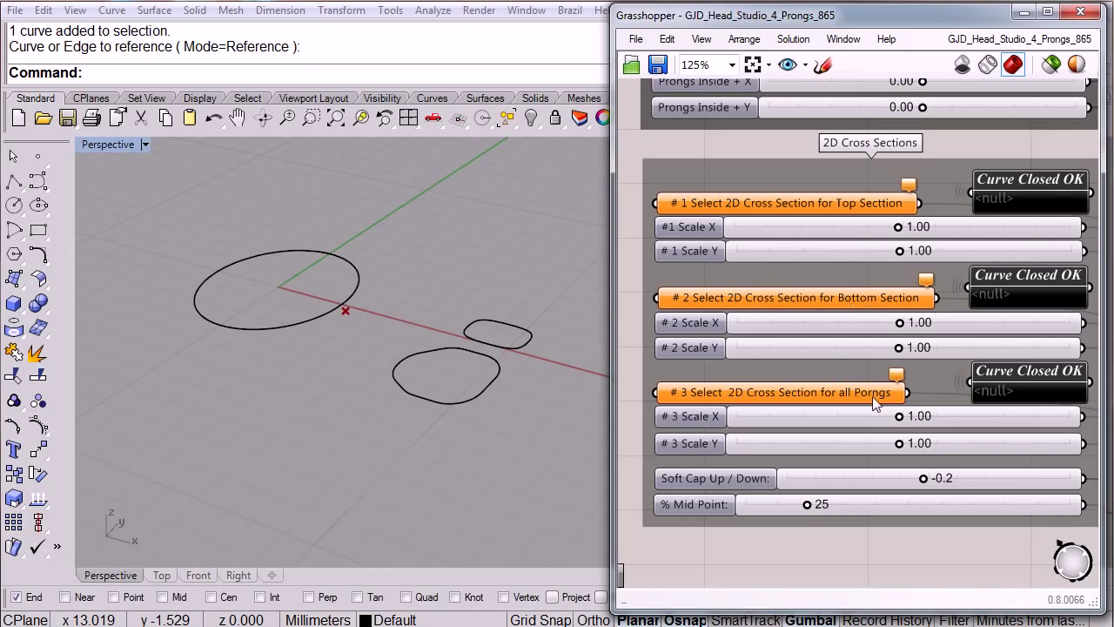
left_click(757, 201)
right_click(761, 205)
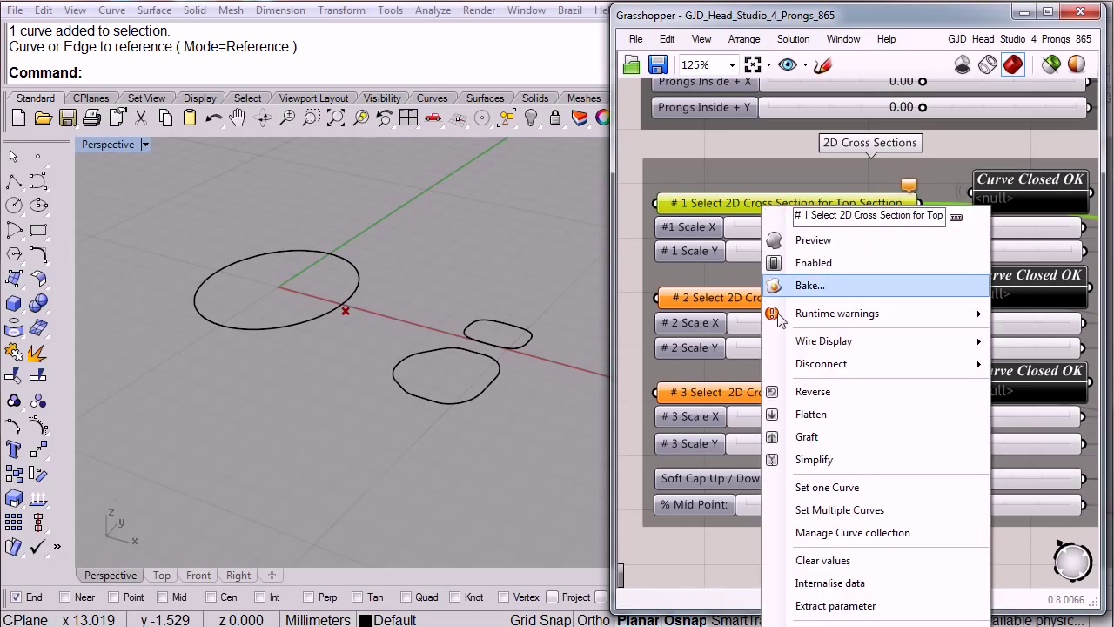
left_click(826, 487)
left_click(474, 398)
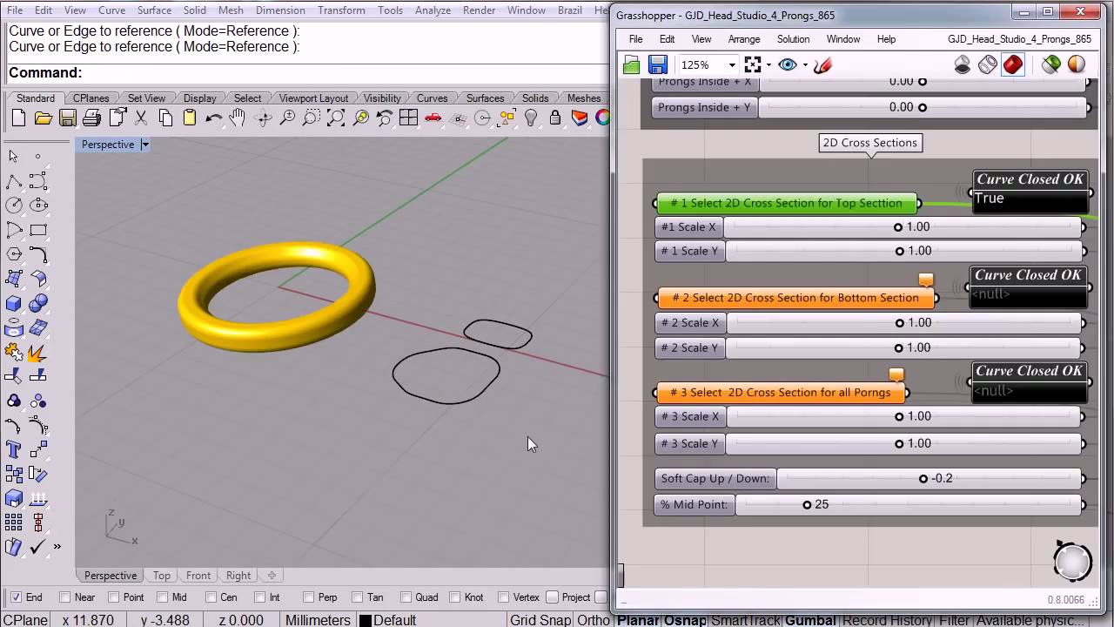
Assign the same larger cross-section curve as the #2 2D cross section for the bottom section
left_click(798, 301)
right_click(800, 298)
left_click(856, 579)
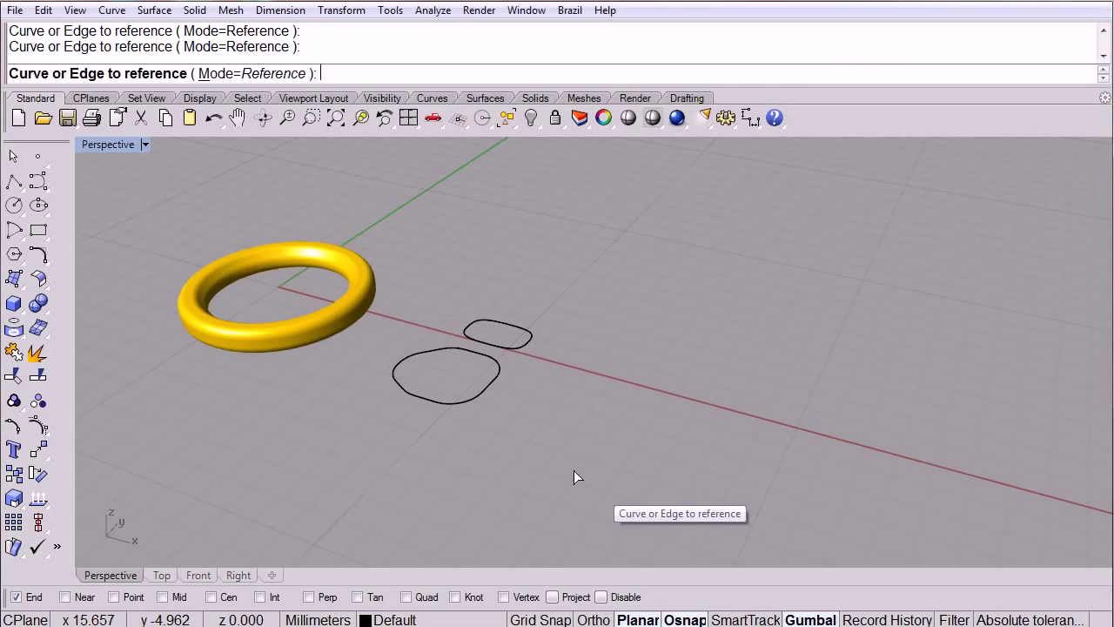
left_click(476, 395)
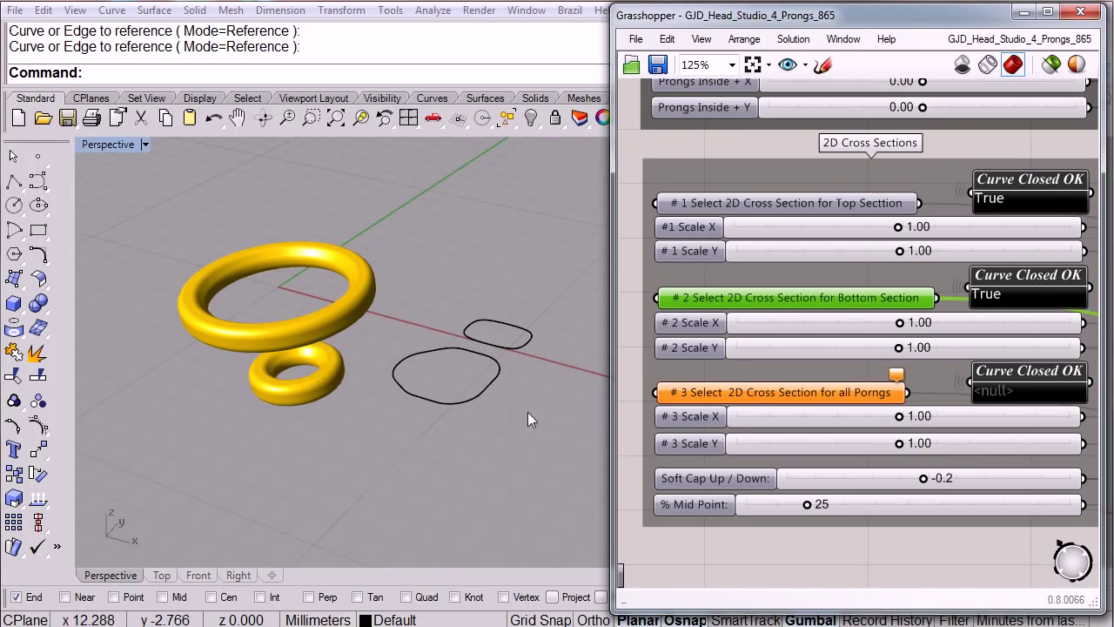
Assign the smallest rounded rectangular curve as the #3 2D cross section for all prongs
right_click(741, 393)
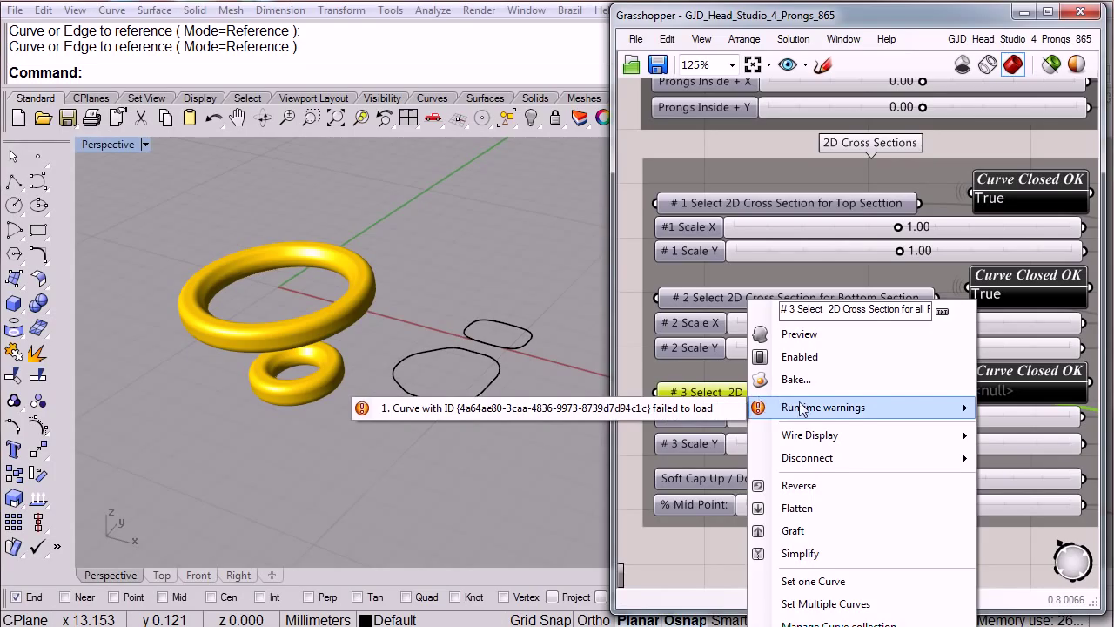
left_click(827, 581)
left_click(517, 348)
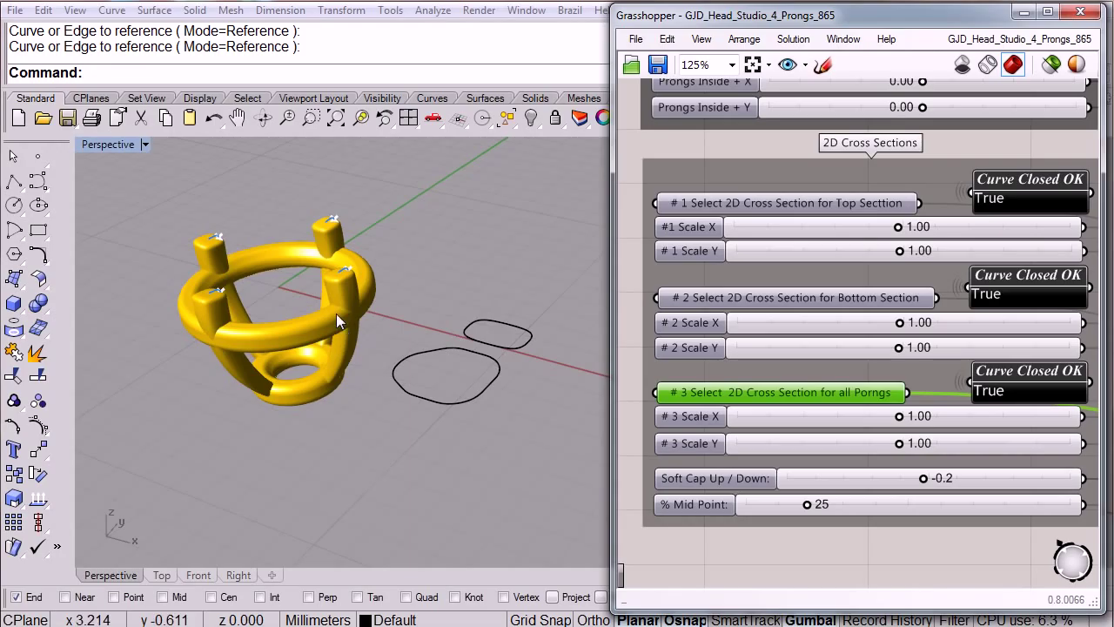
Set Top Ring Larger to 0.38 and Top Ring Up or Down to 0.83
scroll(331, 399, "up", 3)
right_click_drag(330, 398, 450, 412)
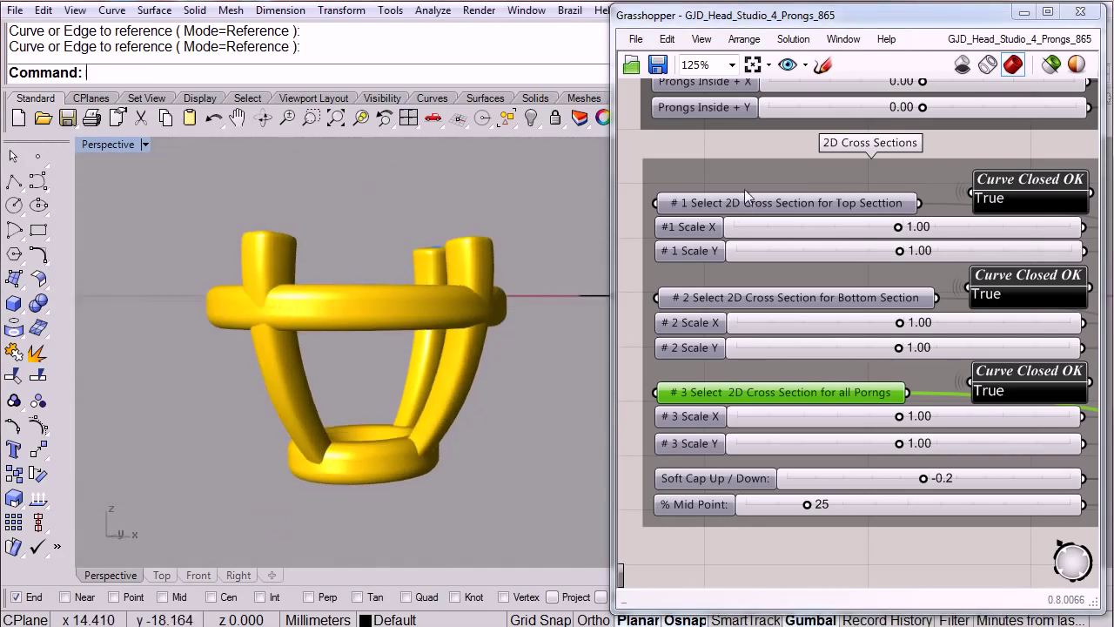
right_click_drag(627, 141, 649, 490)
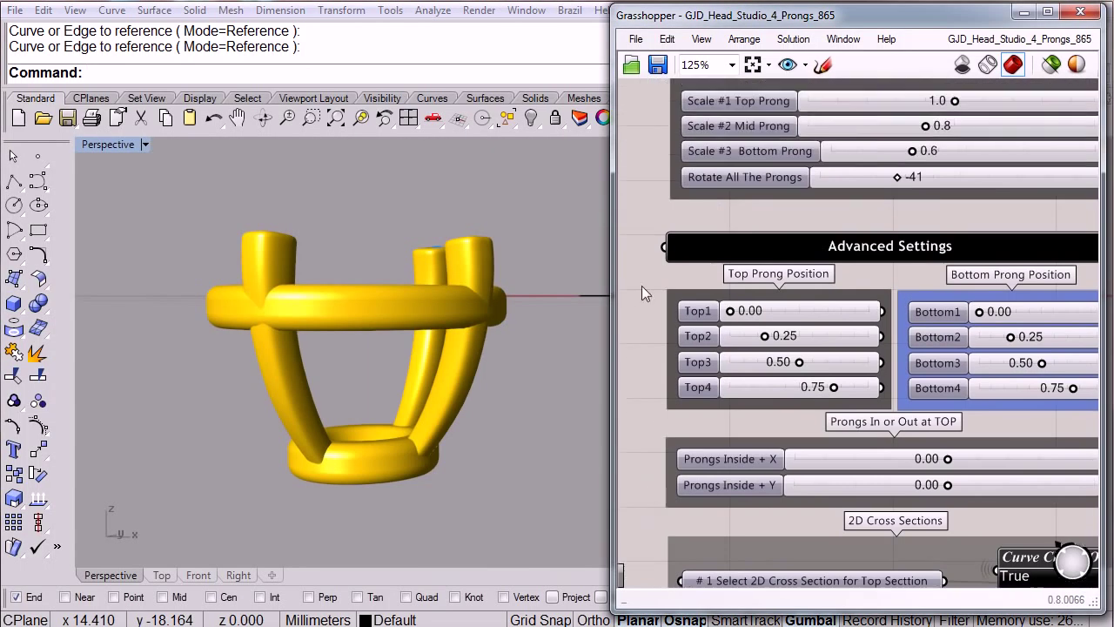
scroll(632, 115, "down", 1)
right_click_drag(632, 115, 636, 446)
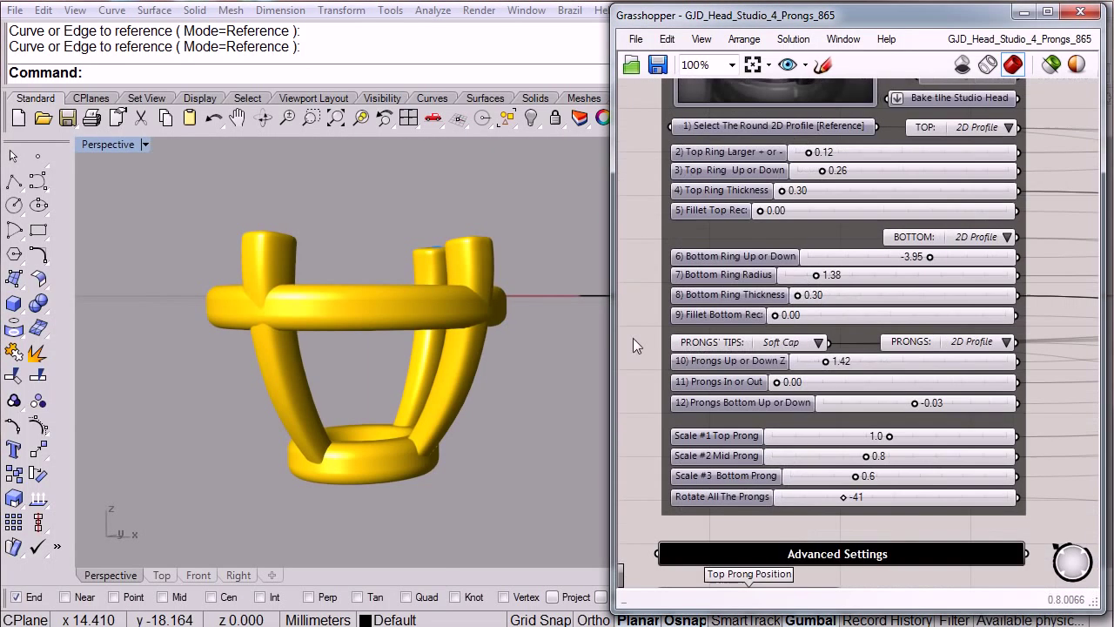
right_click_drag(637, 250, 655, 368)
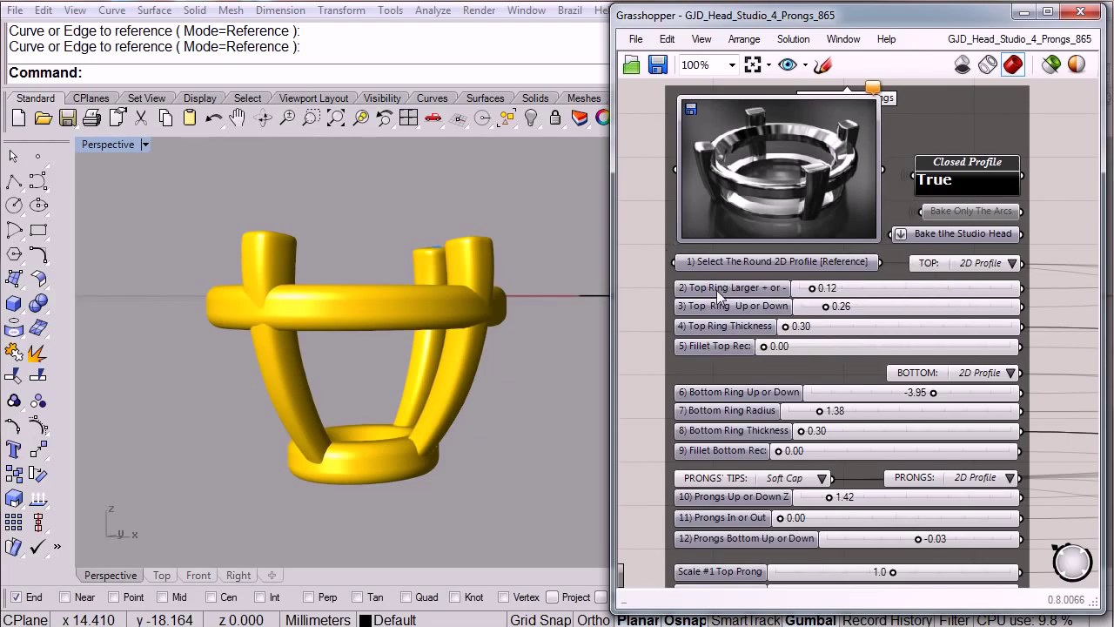
right_click_drag(533, 252, 509, 348)
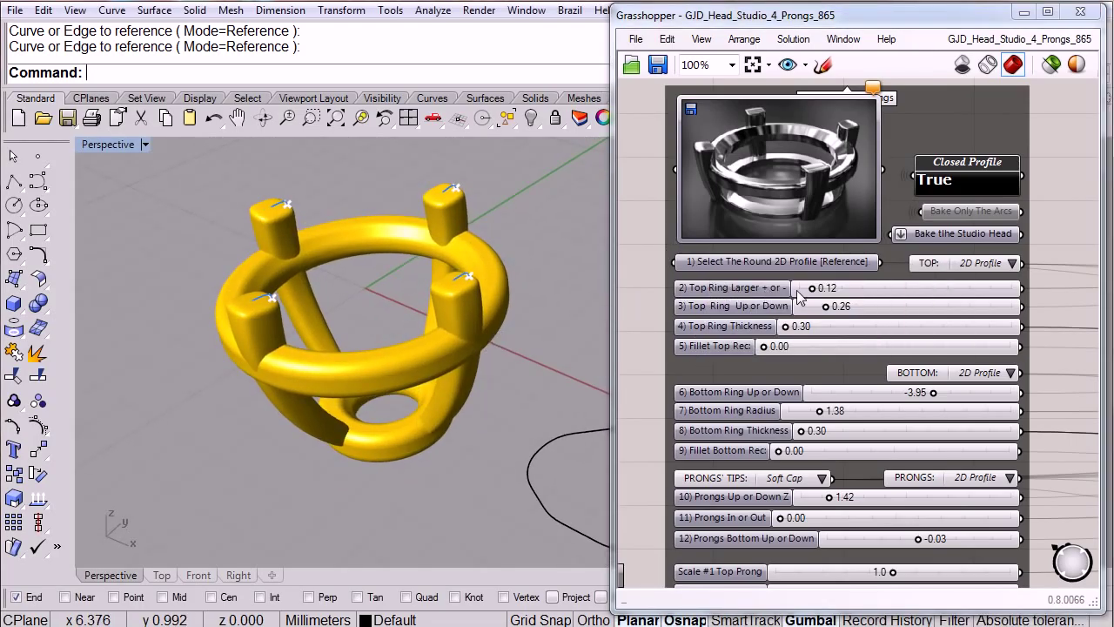
left_click_drag(812, 288, 890, 310)
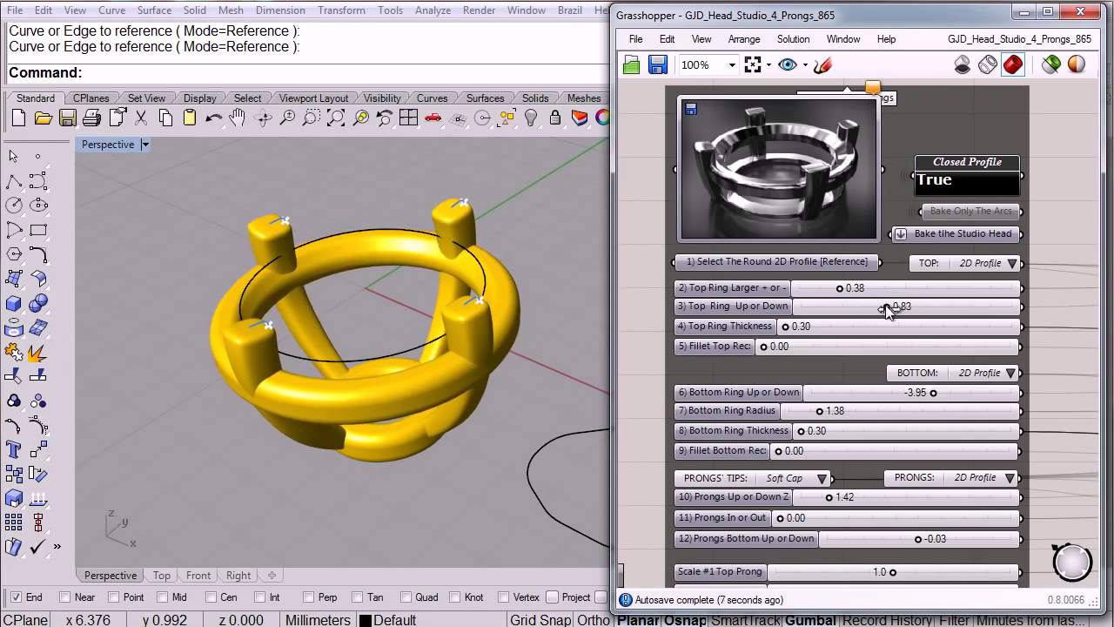
Raise the bottom ring by setting Bottom Ring Up or Down to -3.17
mouse_move(436, 447)
right_mouse_down()
mouse_move(449, 423)
mouse_move(449, 436)
right_mouse_up()
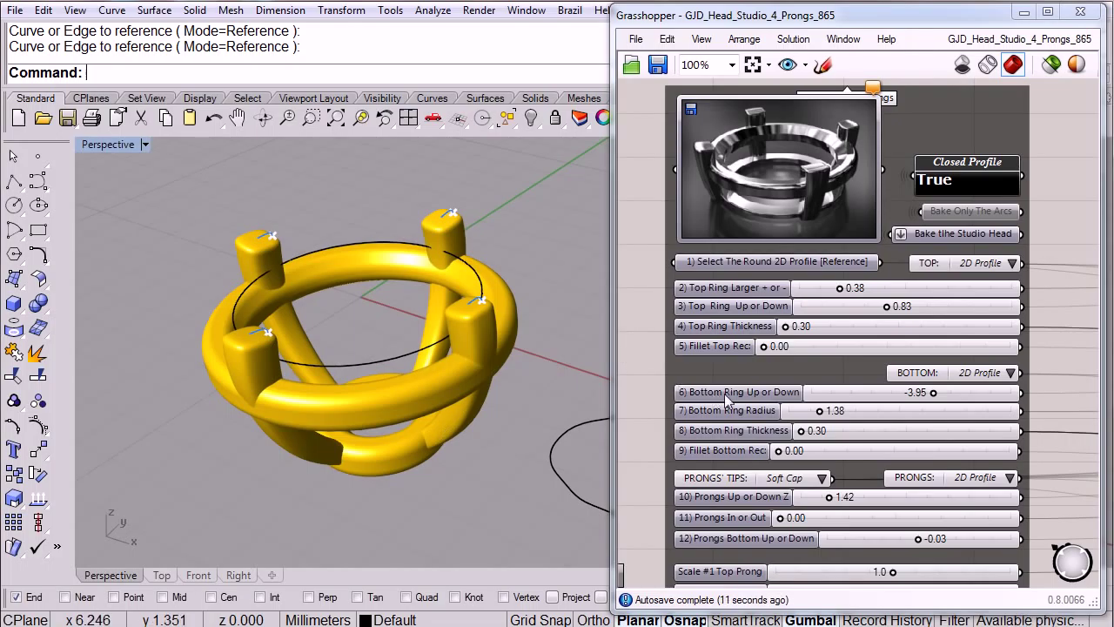
right_click_drag(510, 430, 507, 373)
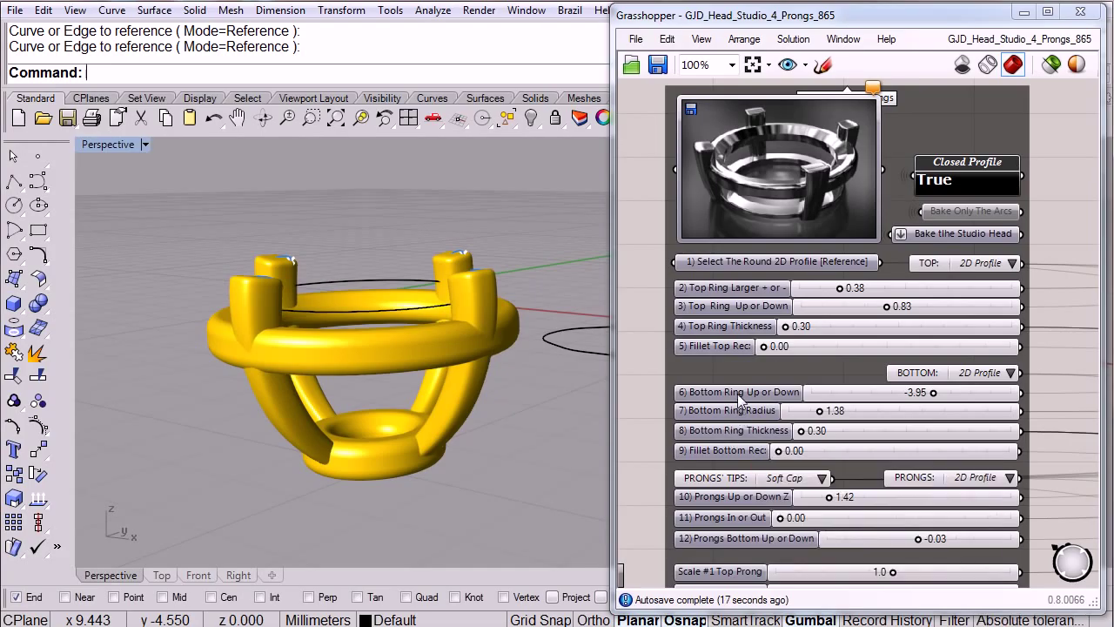
mouse_move(742, 399)
left_mouse_down()
mouse_move(753, 396)
mouse_move(741, 397)
left_mouse_up()
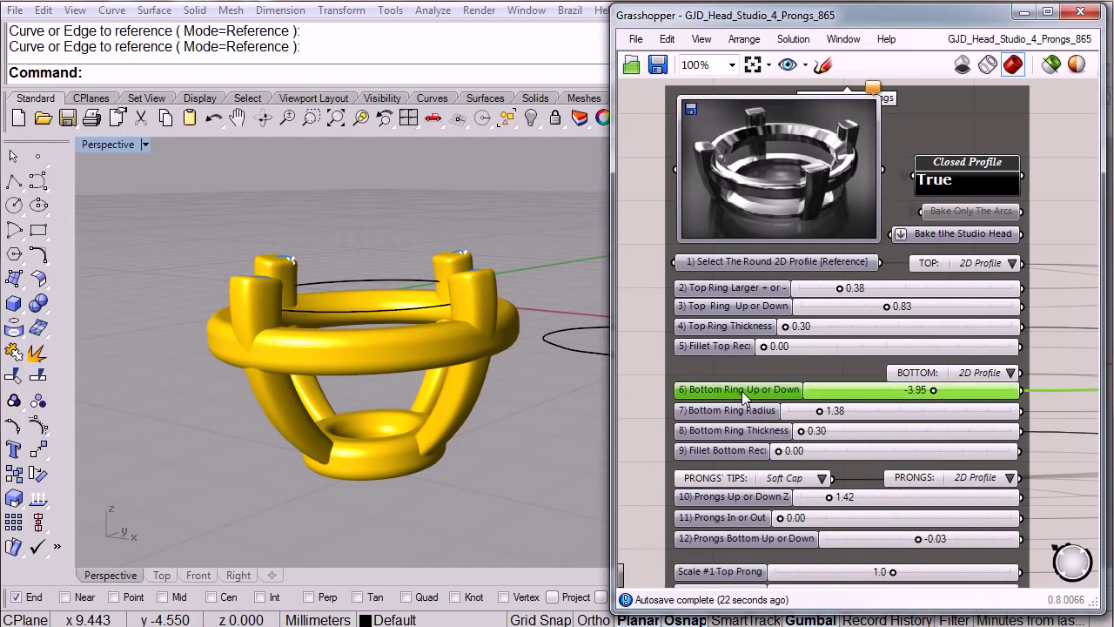
left_click_drag(933, 391, 950, 393)
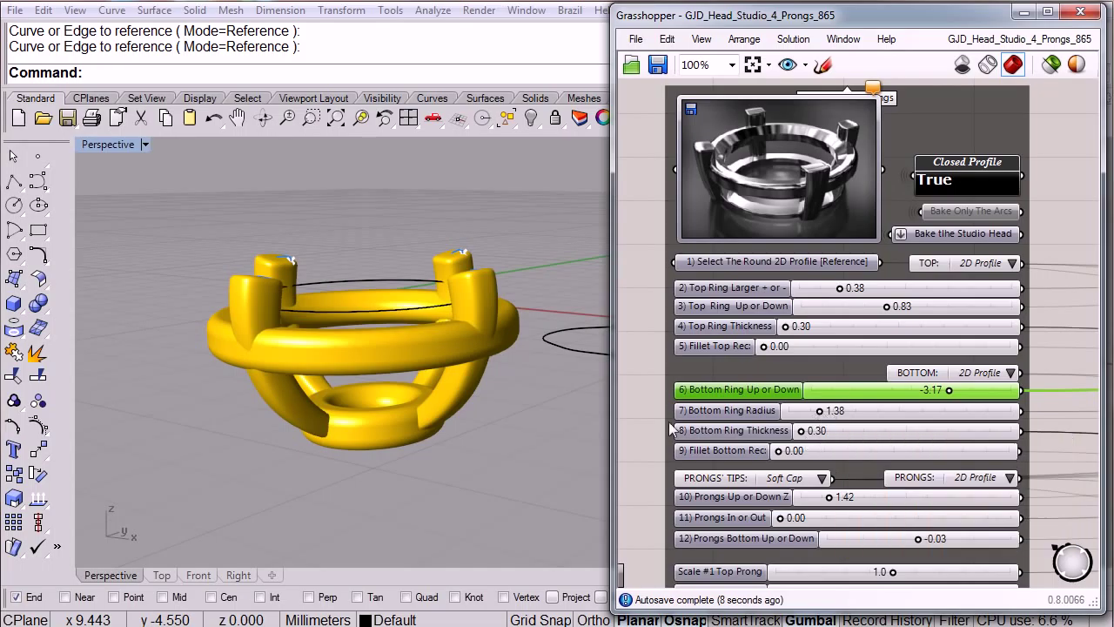
Scale down the bottom section's cross section, setting #2 Scale X to 0.74 and #2 Scale Y to 0.75
right_click_drag(644, 419, 631, 175)
right_click_drag(642, 464, 645, 216)
right_click_drag(647, 493, 642, 328)
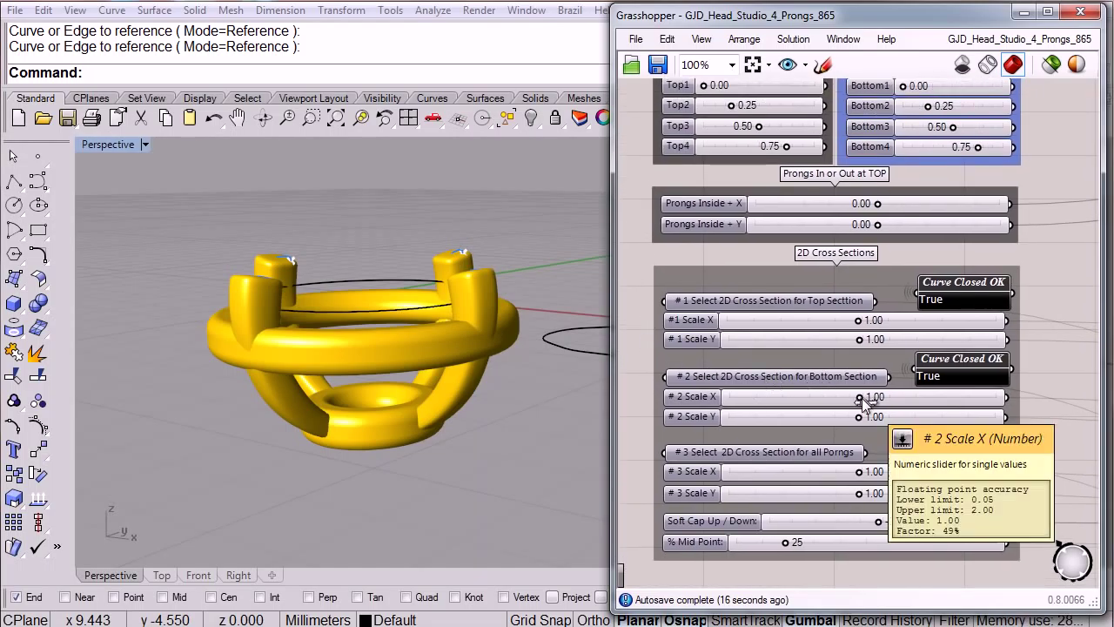
left_click_drag(860, 399, 824, 425)
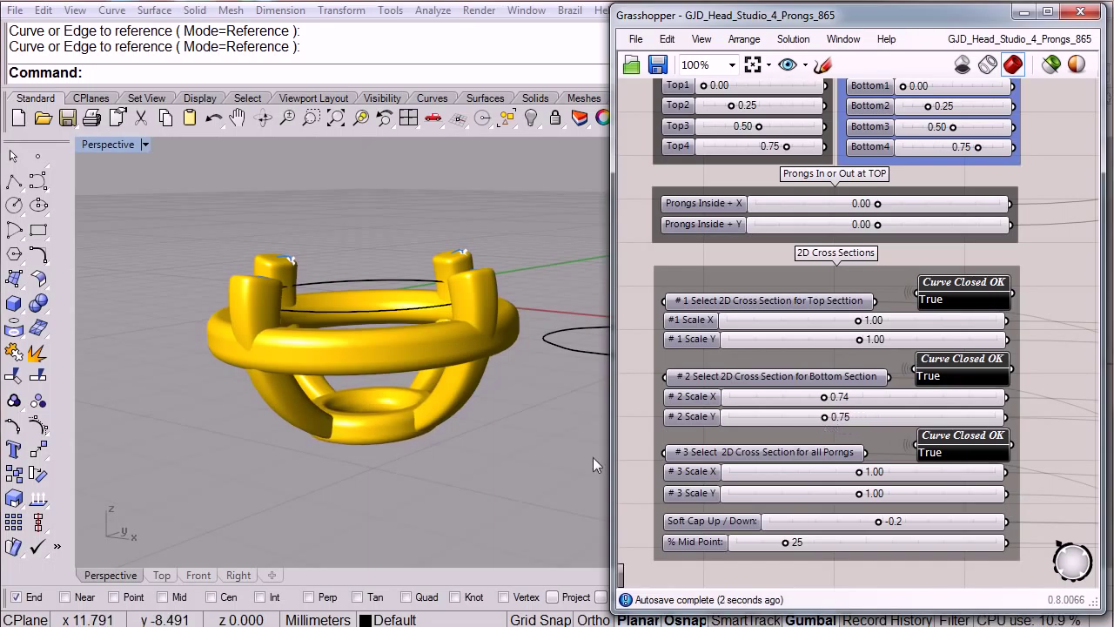
Review the prong settings, including the top prong scale, and inspect the prong tops on the model up close
mouse_move(427, 356)
right_mouse_down()
mouse_move(448, 452)
mouse_move(432, 363)
right_mouse_up()
mouse_move(478, 297)
right_mouse_down()
mouse_move(472, 355)
mouse_move(476, 314)
right_mouse_up()
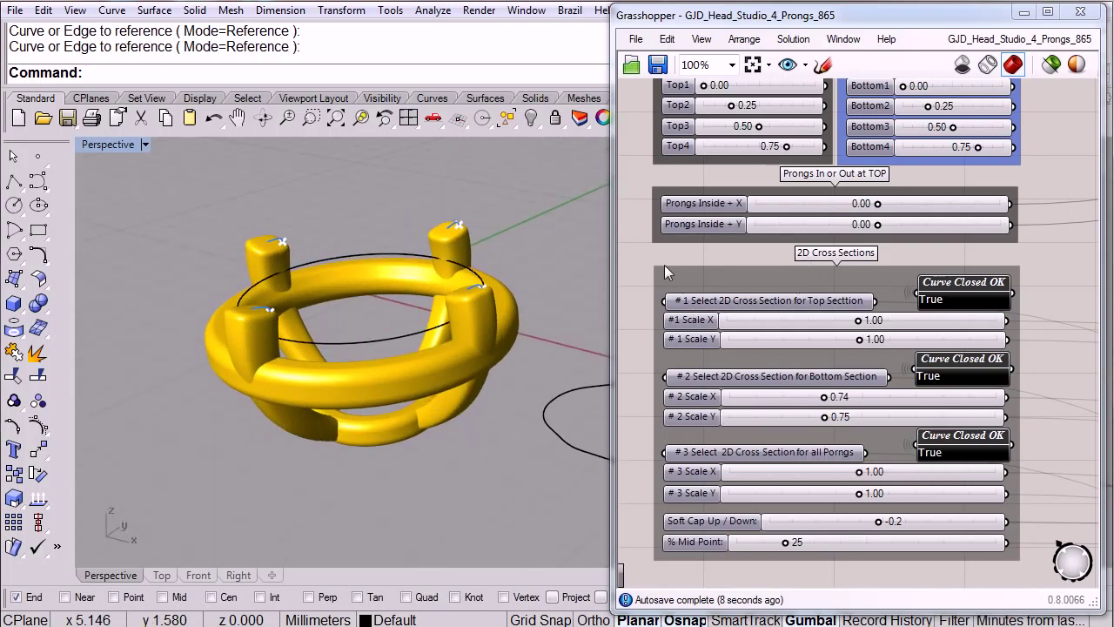
right_click_drag(629, 194, 629, 457)
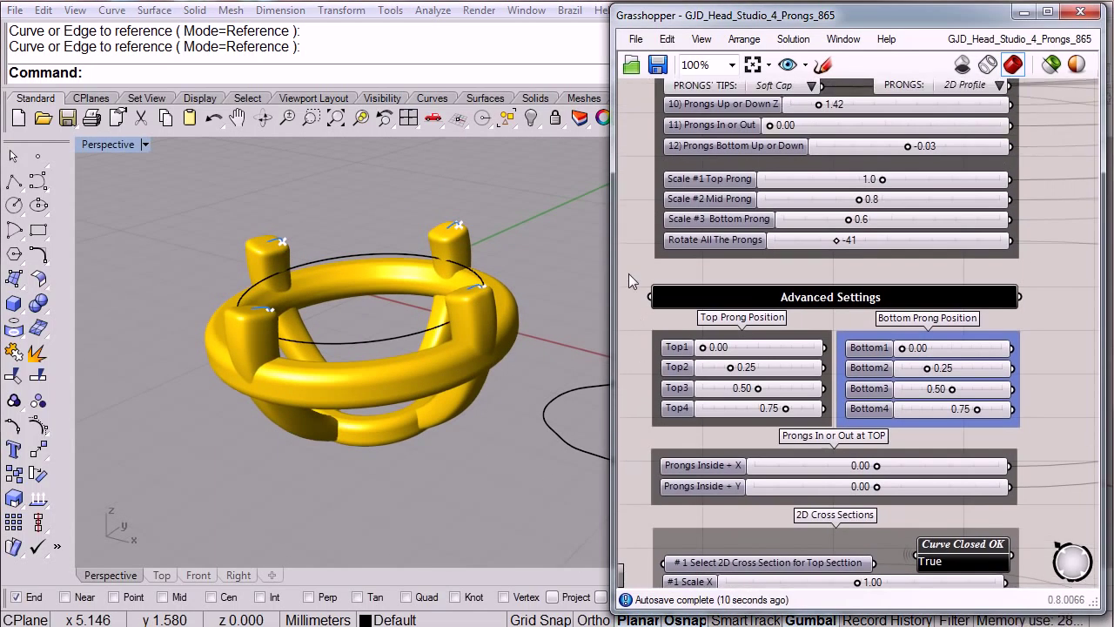
right_click_drag(630, 262, 633, 454)
right_click_drag(633, 277, 626, 324)
right_click_drag(631, 418, 629, 402)
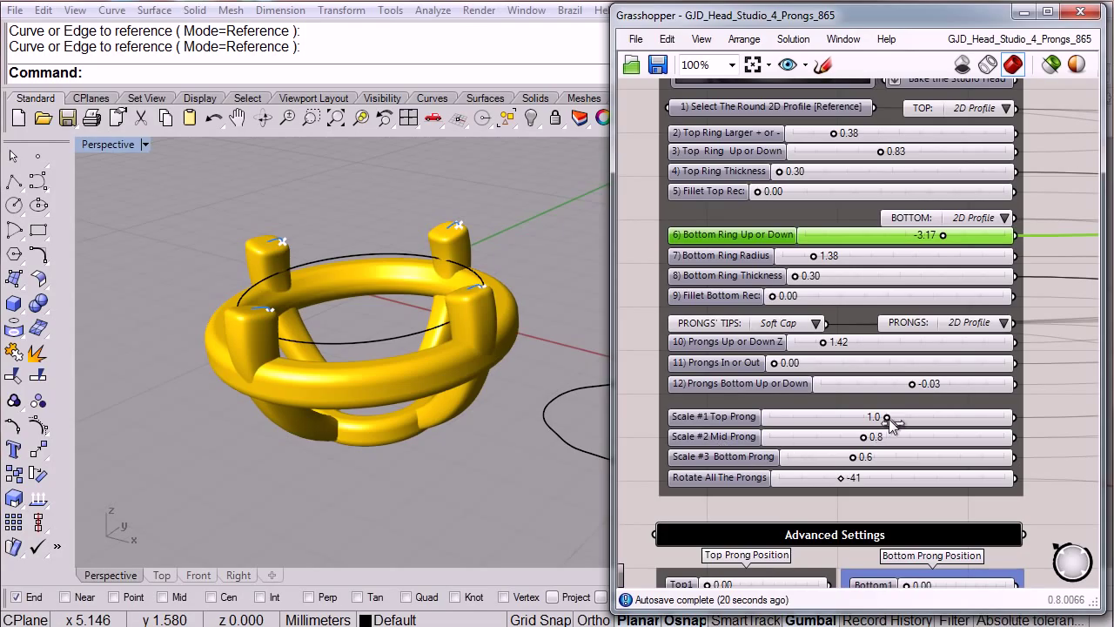
mouse_move(884, 421)
left_mouse_down()
mouse_move(924, 422)
mouse_move(866, 433)
mouse_move(889, 424)
left_mouse_up()
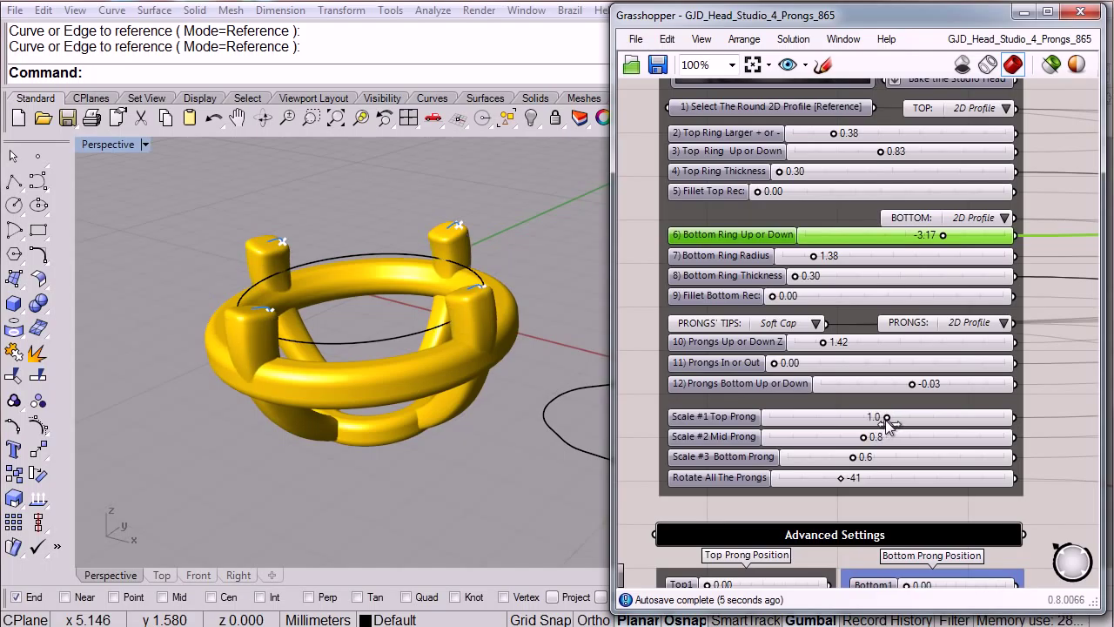
right_click_drag(391, 378, 417, 428)
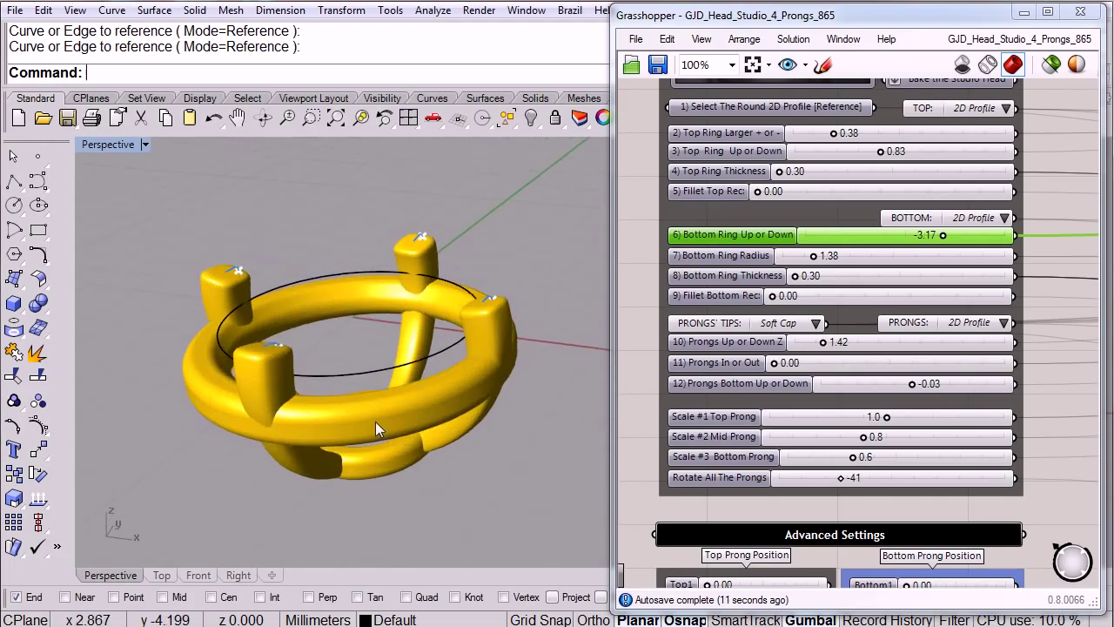
right_click_drag(339, 412, 341, 364)
scroll(345, 368, "up", 6)
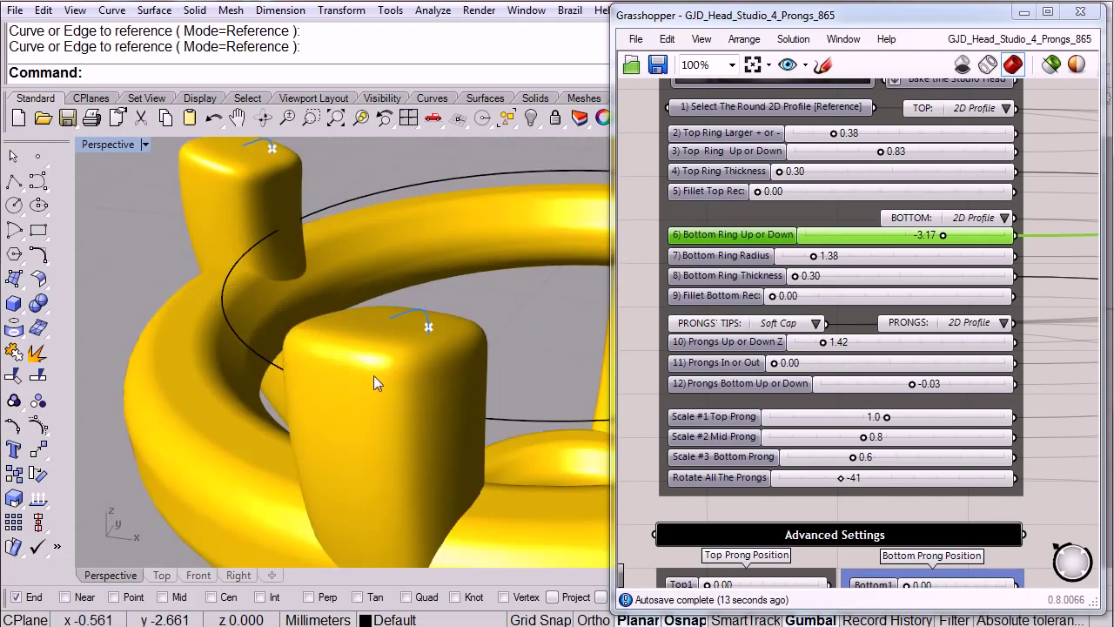
Adjust the soft caps on the prong tips by setting Soft Cap Up / Down to -0.3
scroll(390, 395, "up", 5)
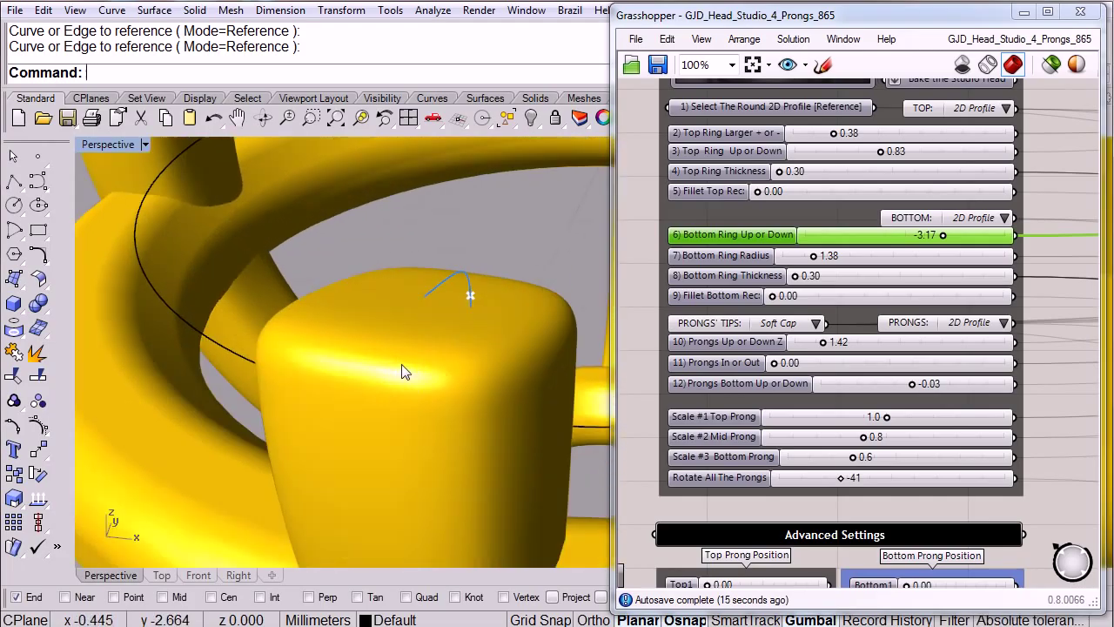
right_click_drag(427, 389, 426, 374)
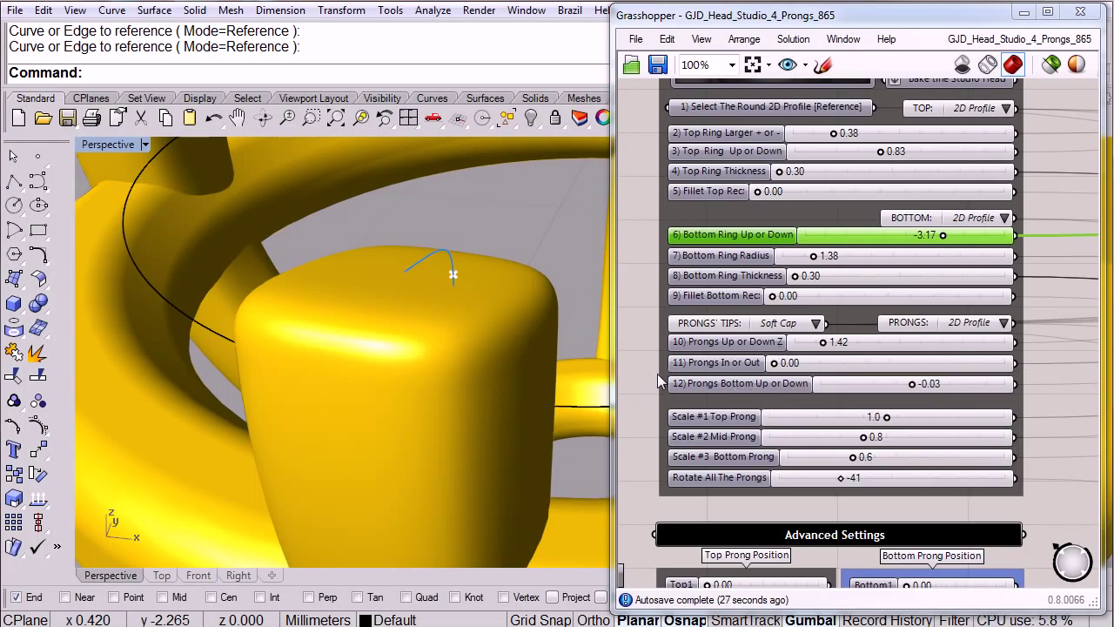
right_click_drag(652, 334, 638, 250)
right_click_drag(636, 460, 636, 237)
right_click_drag(637, 467, 640, 305)
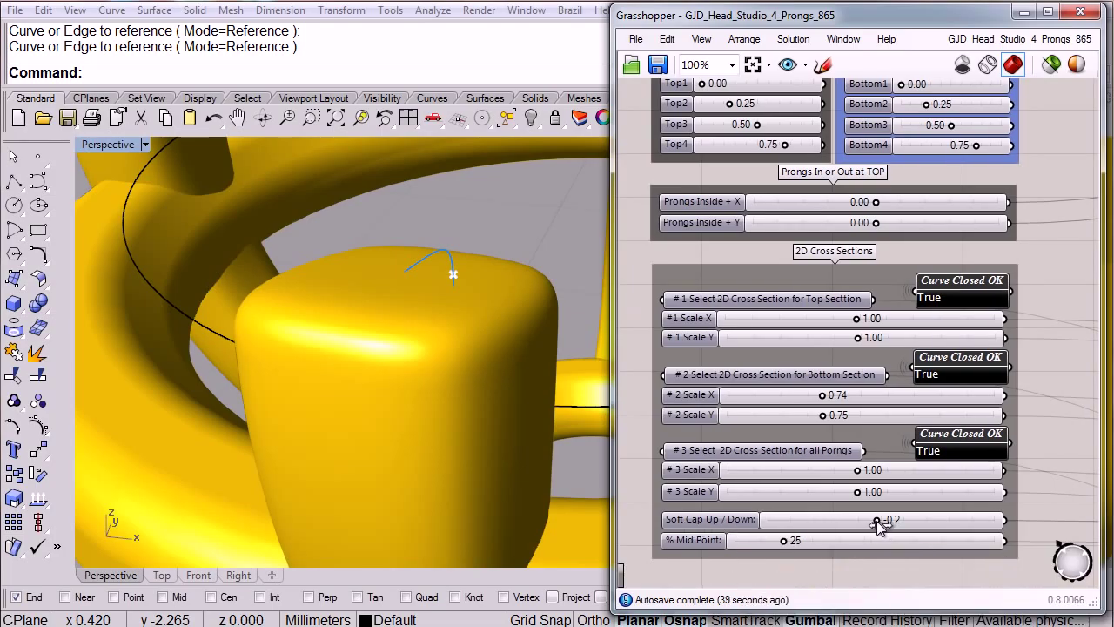
left_click_drag(876, 521, 877, 529)
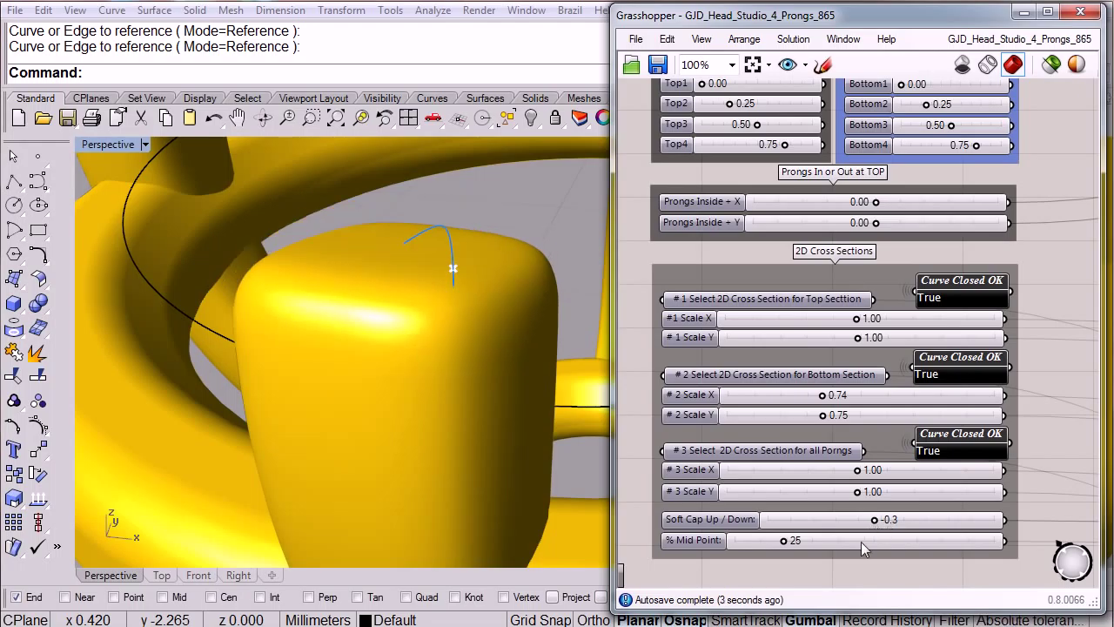
mouse_move(785, 543)
left_mouse_down()
mouse_move(921, 534)
mouse_move(796, 560)
left_mouse_up()
Inspect the whole head and review the shape options for the top ring, bottom ring and prongs, leaving each on 2D Profile
right_click_drag(643, 167, 641, 378)
scroll(483, 224, "down", 5)
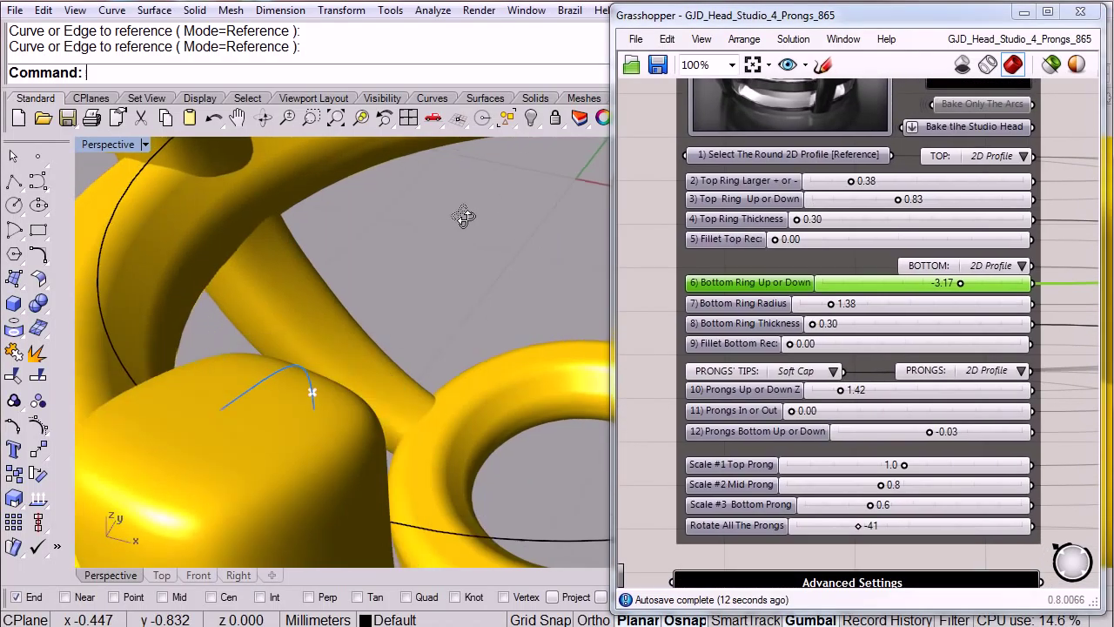
scroll(357, 278, "down", 5)
right_click_drag(425, 260, 444, 408, "shift")
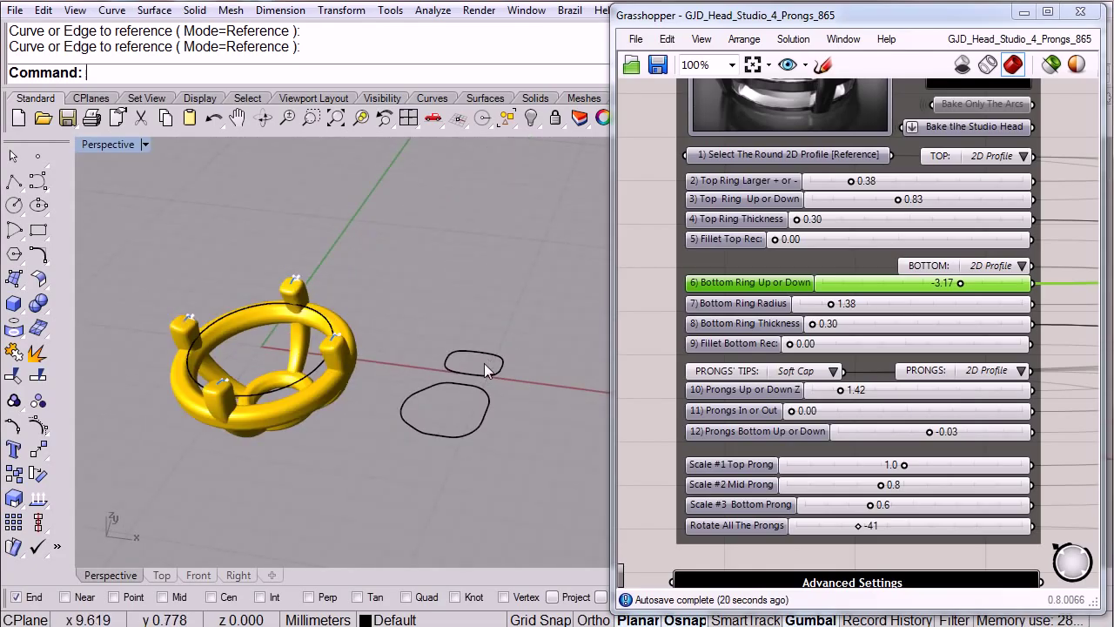
right_click_drag(364, 346, 320, 341)
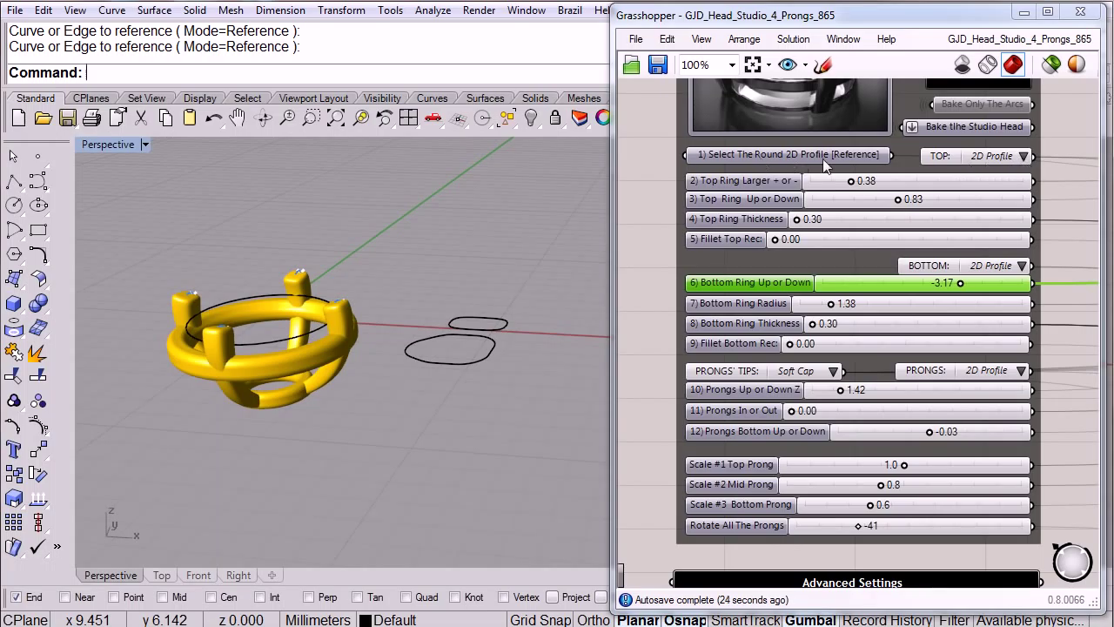
left_click(1023, 158)
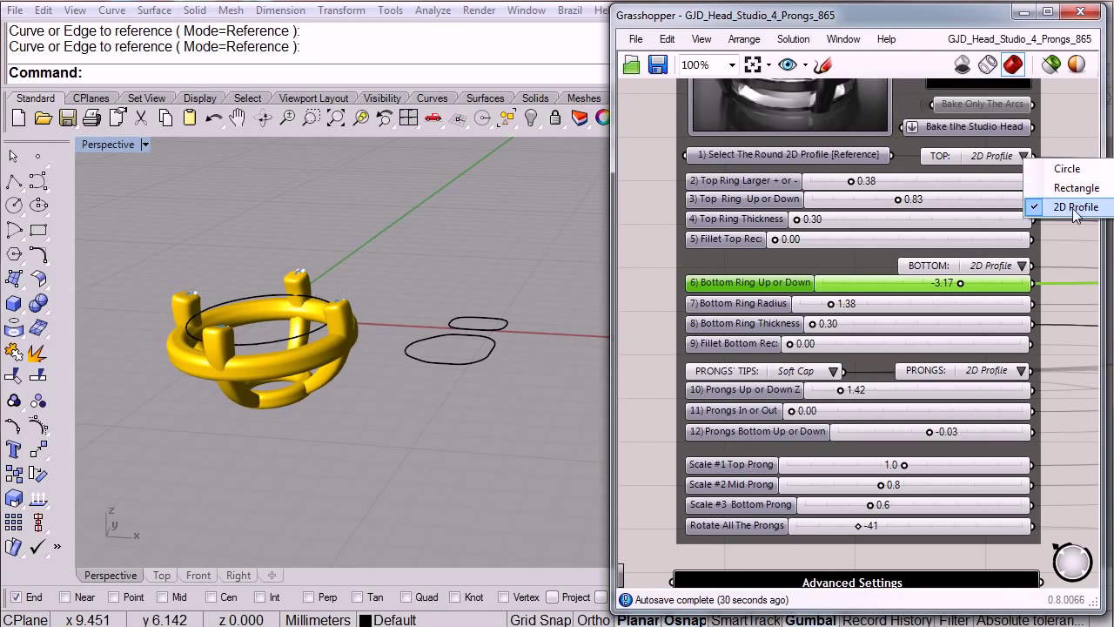
left_click(1066, 153)
left_click(1023, 267)
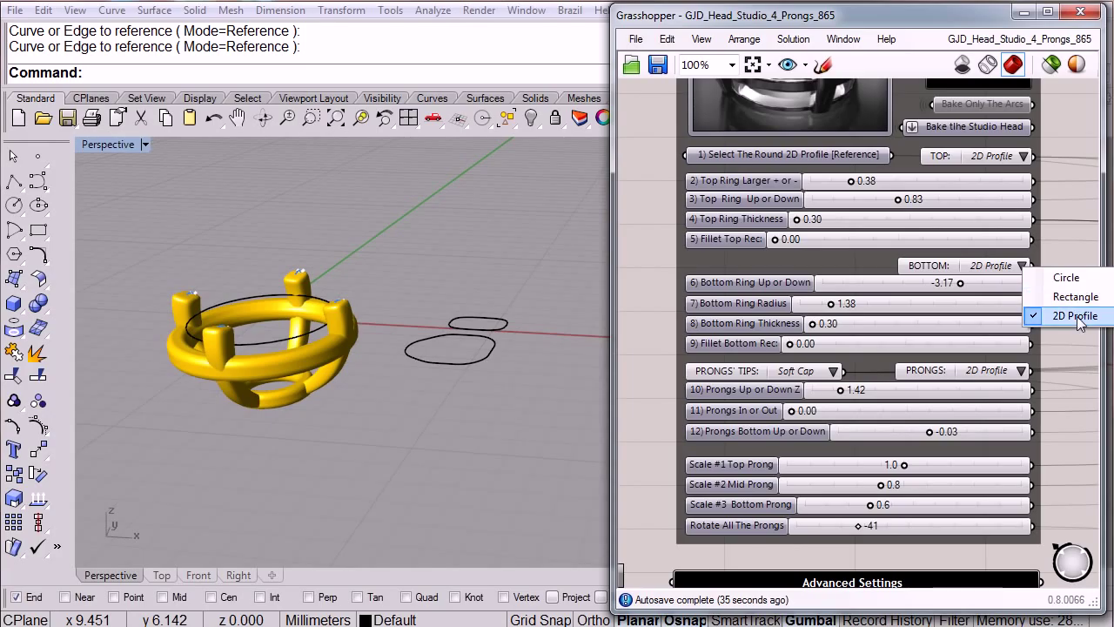
left_click(1071, 264)
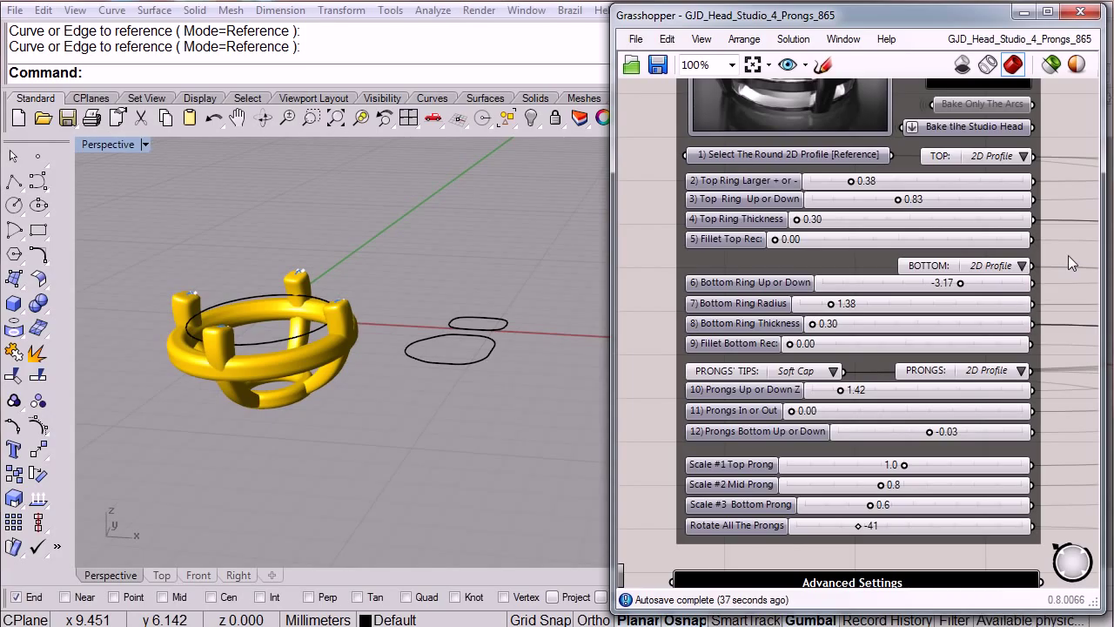
left_click(1026, 373)
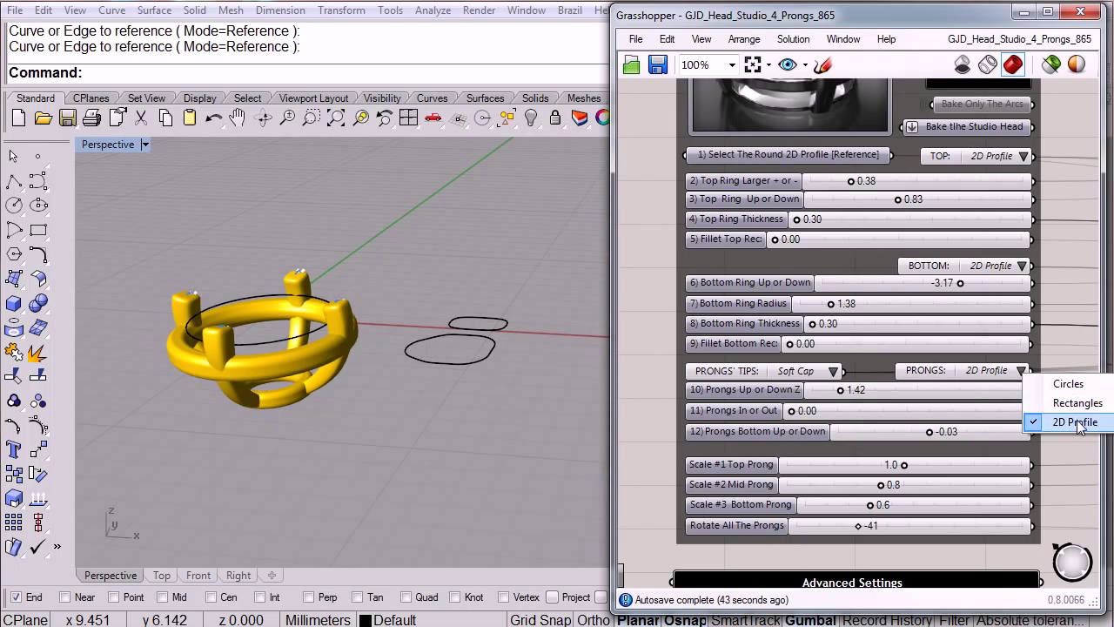
left_click(1051, 354)
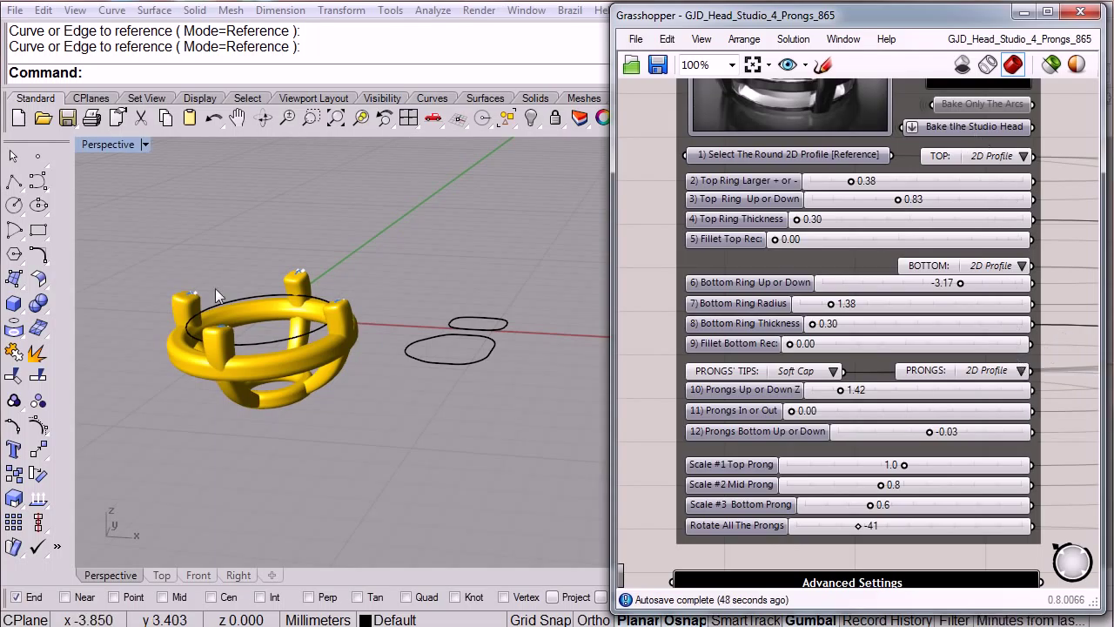
Bake the studio head geometry onto Layer 05
right_click_drag(264, 331, 431, 385)
scroll(348, 382, "up", 5)
left_click(403, 372)
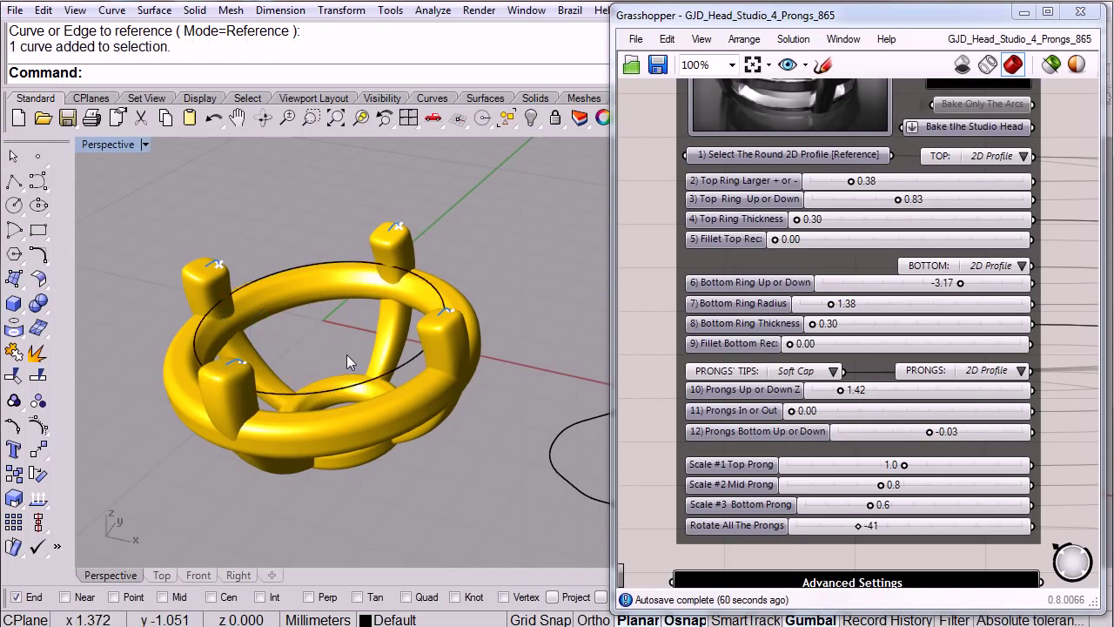
right_click_drag(438, 294, 500, 309)
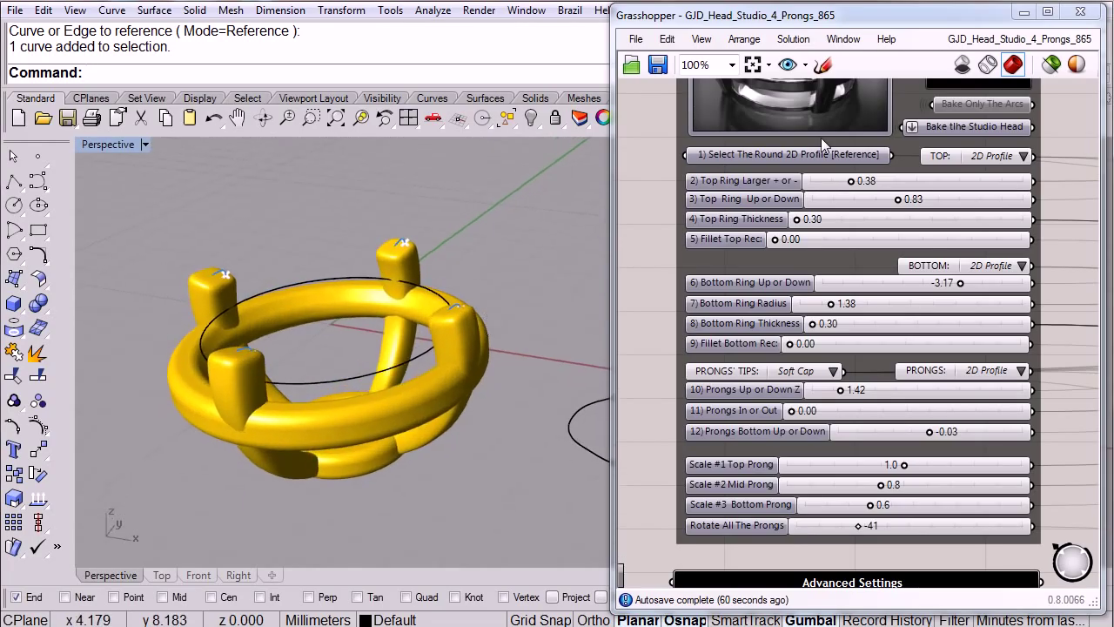
left_click(972, 128)
right_click(972, 128)
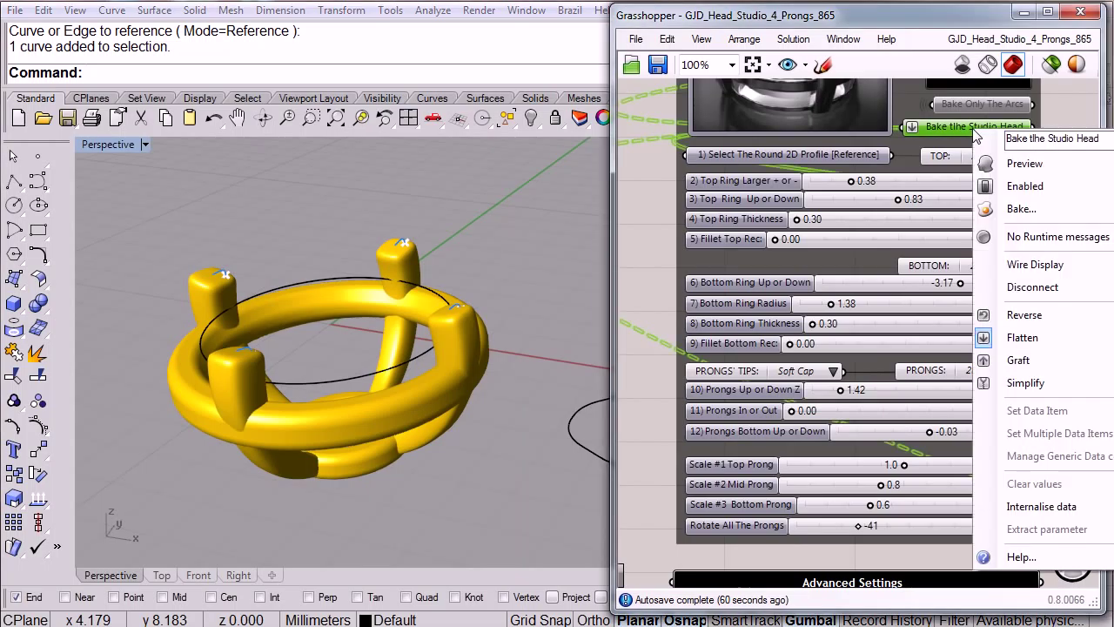
left_click(1010, 212)
left_click(965, 260)
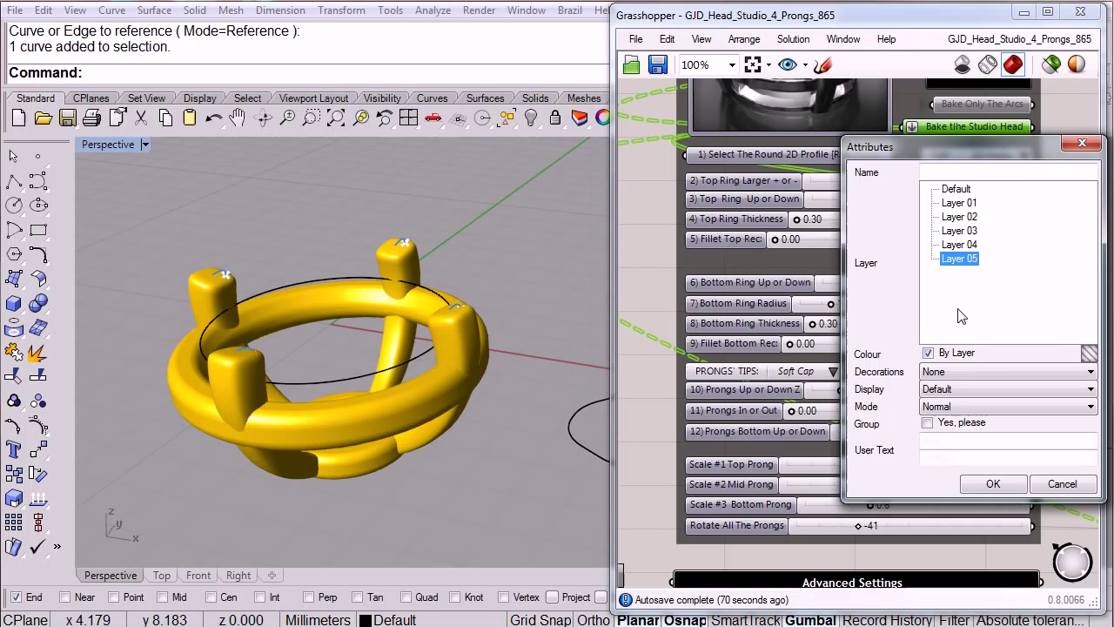
left_click(993, 485)
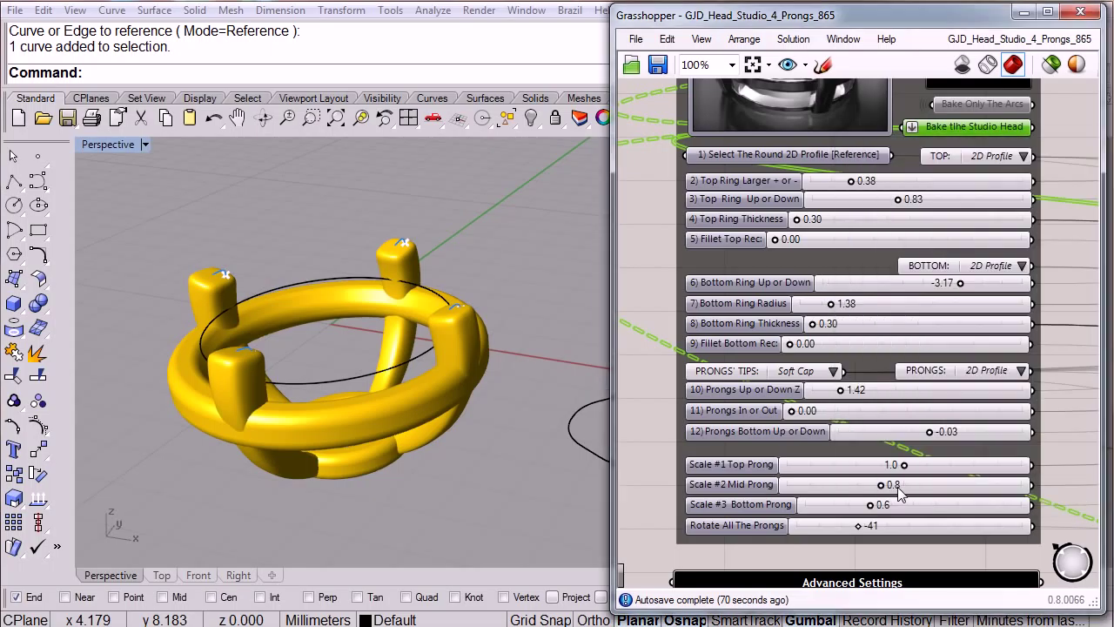
Close the GJD_Head_Studio_4_Prongs_865 definition and collapse the Grasshopper window
left_click(474, 475)
right_click_drag(475, 477, 509, 400)
left_click(633, 41)
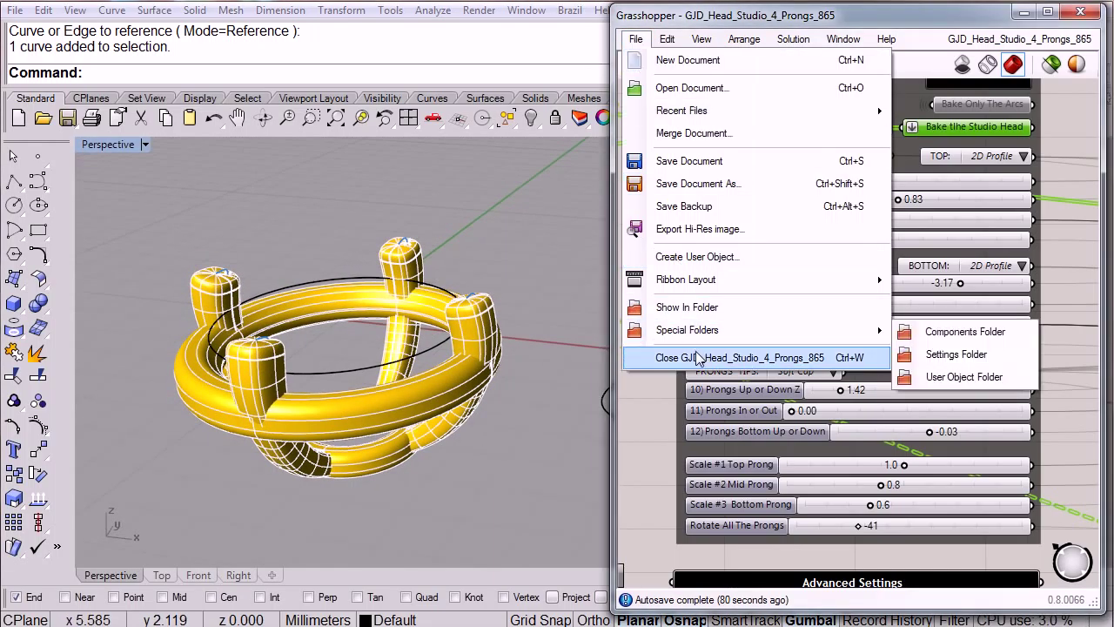
left_click(696, 358)
left_click(928, 353)
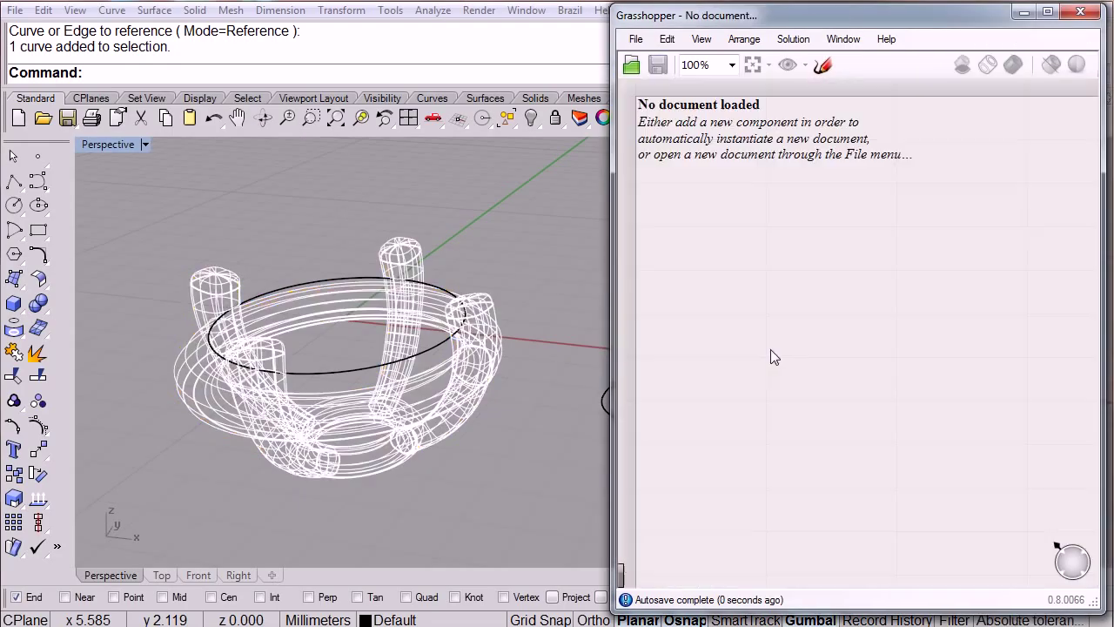
double_click(976, 16)
Display the baked head shaded and hide the round 2D profile curve around it
mouse_move(510, 296)
right_mouse_down()
mouse_move(514, 372)
mouse_move(601, 366)
mouse_move(776, 380)
mouse_move(675, 394)
right_mouse_up()
left_click(651, 118)
right_click_drag(441, 369, 466, 405)
scroll(496, 411, "up", 3)
scroll(496, 415, "down", 3)
left_click(481, 268)
middle_click(475, 249)
left_click(450, 223)
Join all of the baked head's surfaces so that each prong becomes a closed polysurface
left_click_drag(430, 259, 734, 538)
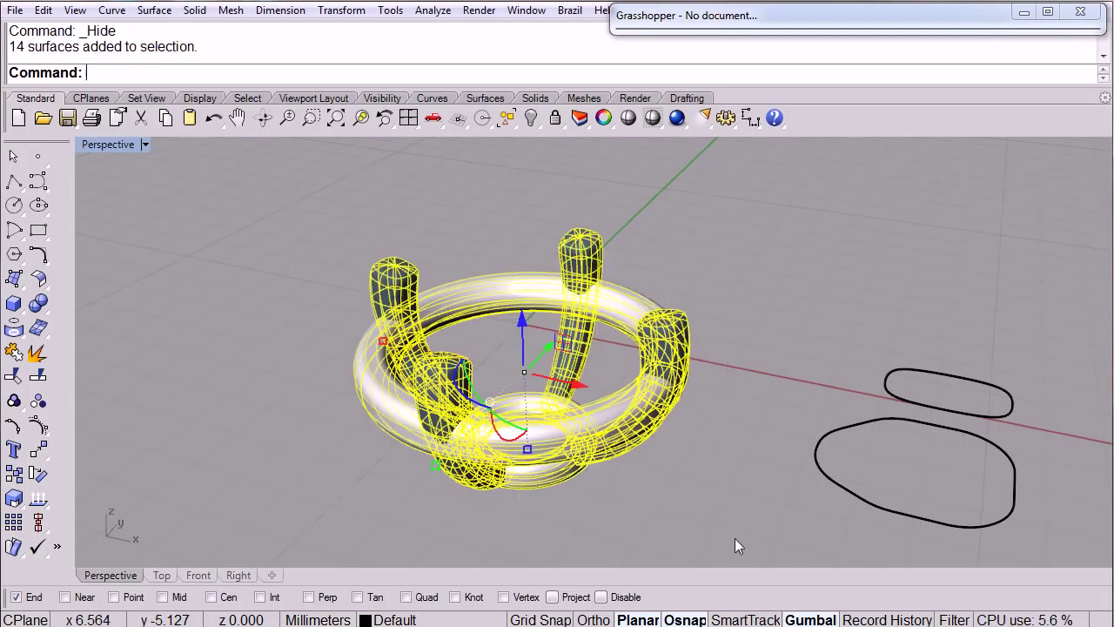
left_click(13, 375)
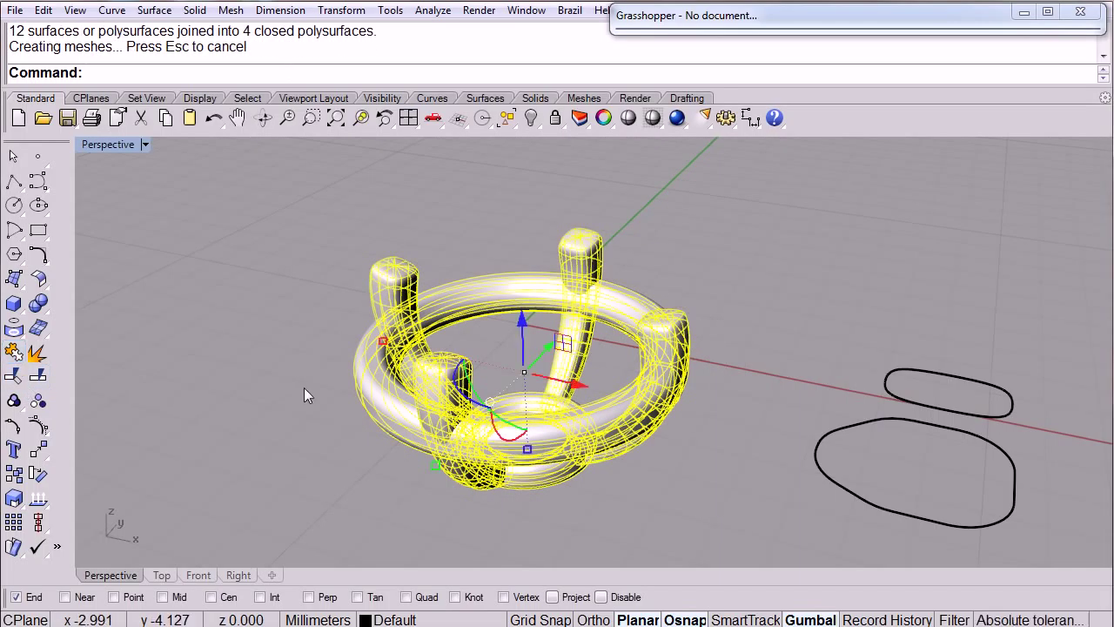
left_click(400, 445)
Check the individual rings and prongs by selecting them, and inspect the soft-capped prong tips up close and from several angles
right_click_drag(663, 462, 756, 501)
left_click(654, 435)
left_click(481, 347)
left_click(360, 276)
right_click_drag(447, 434, 394, 403)
right_click_drag(550, 408, 435, 390)
scroll(435, 390, "up", 3)
scroll(421, 382, "up", 6)
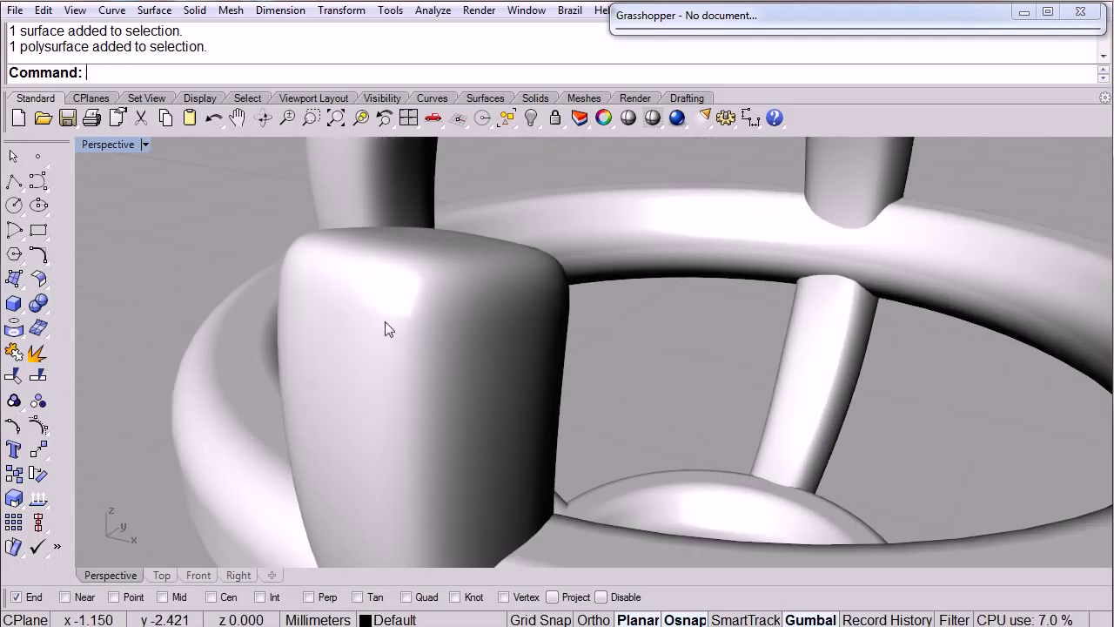
scroll(489, 331, "down", 5)
right_click_drag(471, 346, 684, 369)
scroll(638, 442, "down", 4)
right_click_drag(675, 505, 472, 522)
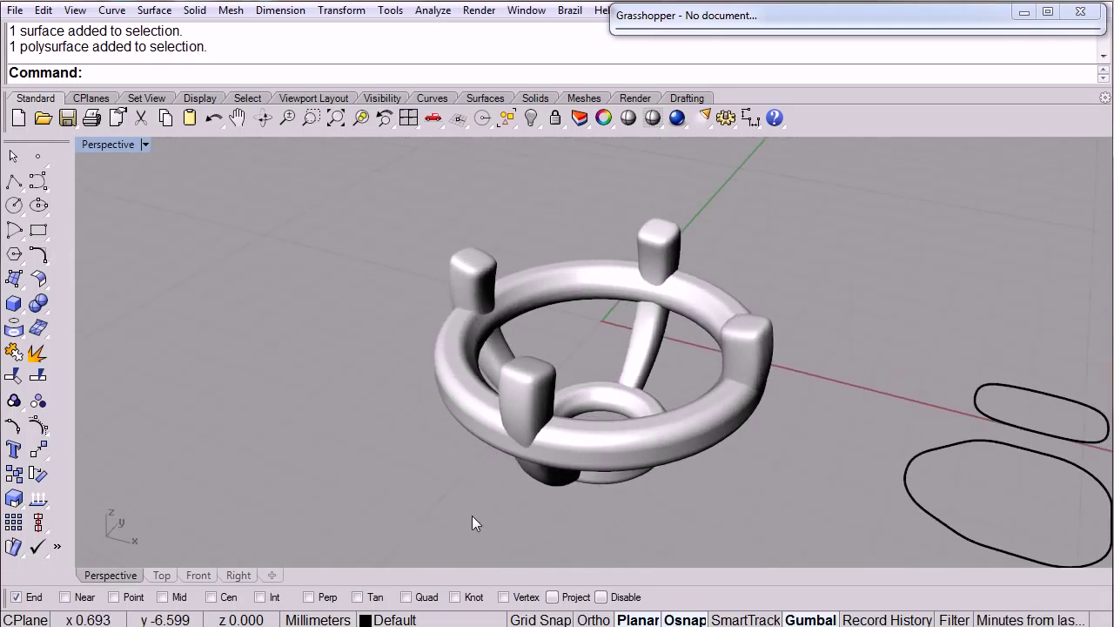